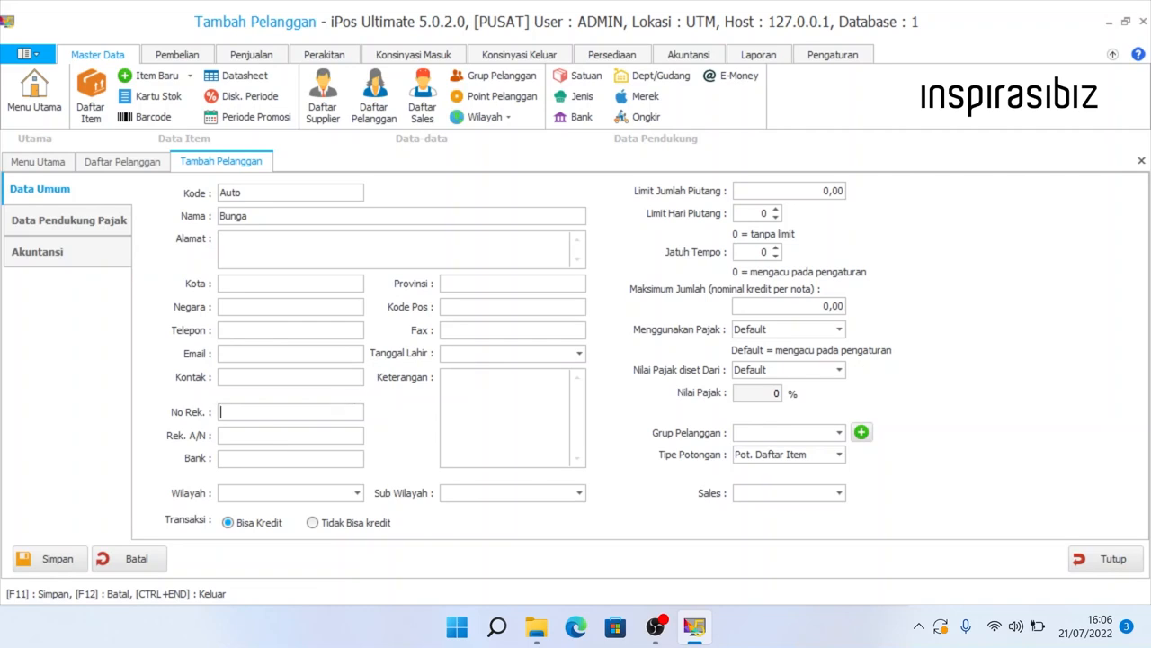
{"action": "left_click", "coordinate": [263, 437]}
{"action": "left_click", "coordinate": [229, 411]}
{"action": "key", "text": "Tab"}
{"action": "key", "text": "Tab"}
{"action": "key", "text": "Tab"}
{"action": "left_click", "coordinate": [358, 493]}
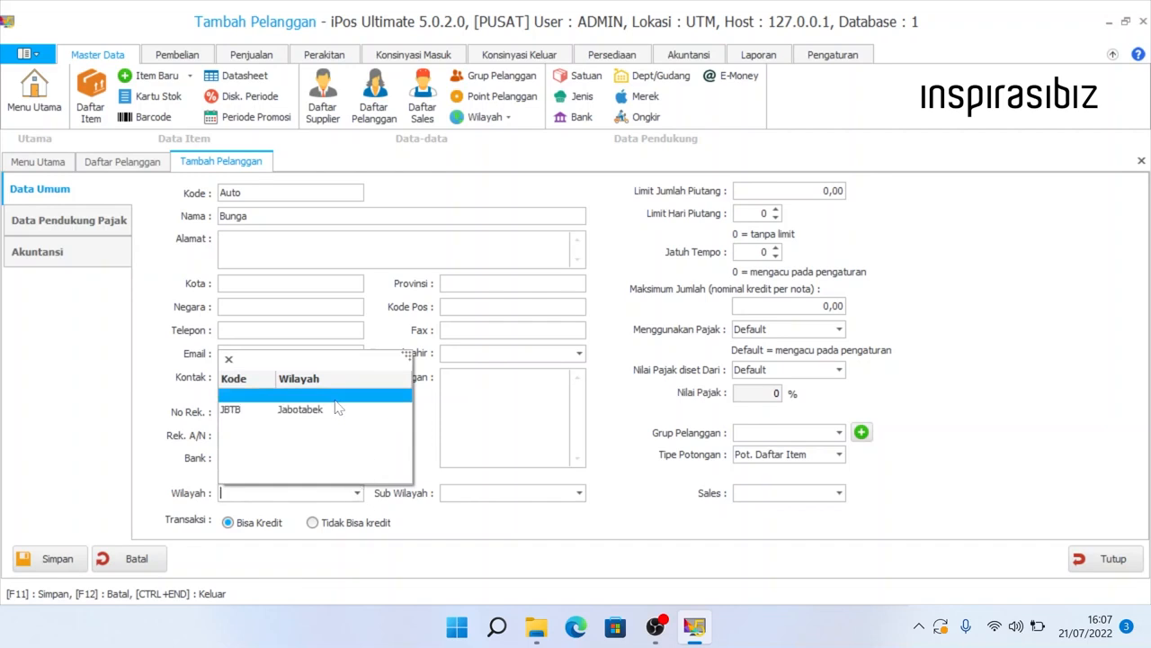
{"action": "left_click", "coordinate": [308, 494]}
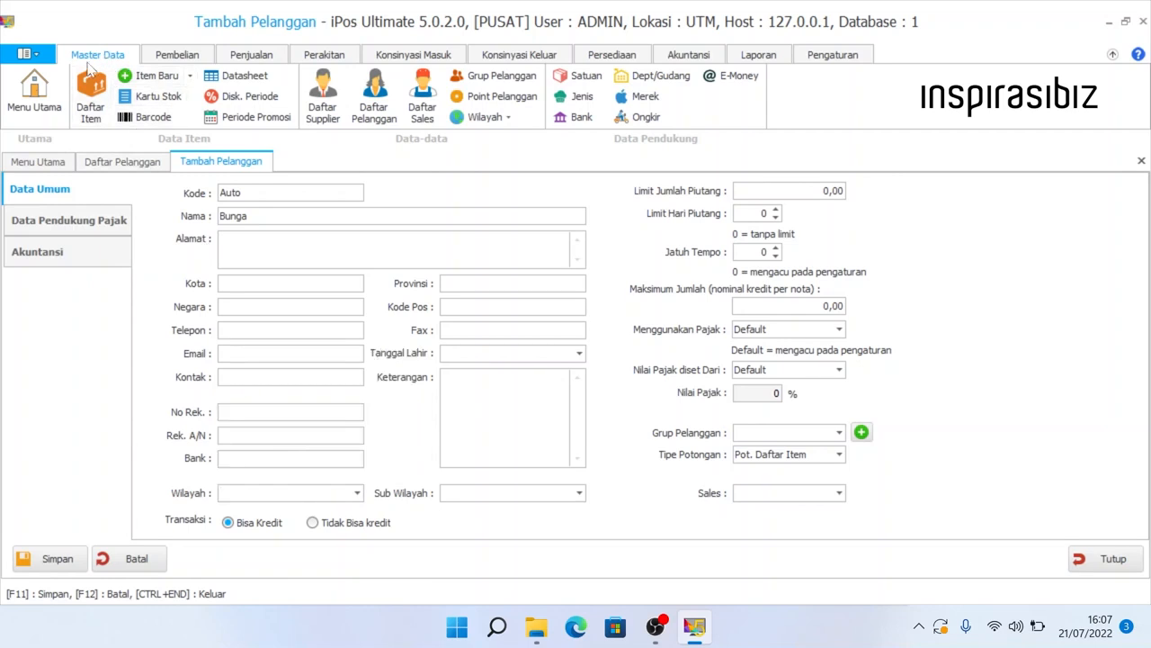
{"action": "left_click", "coordinate": [481, 117]}
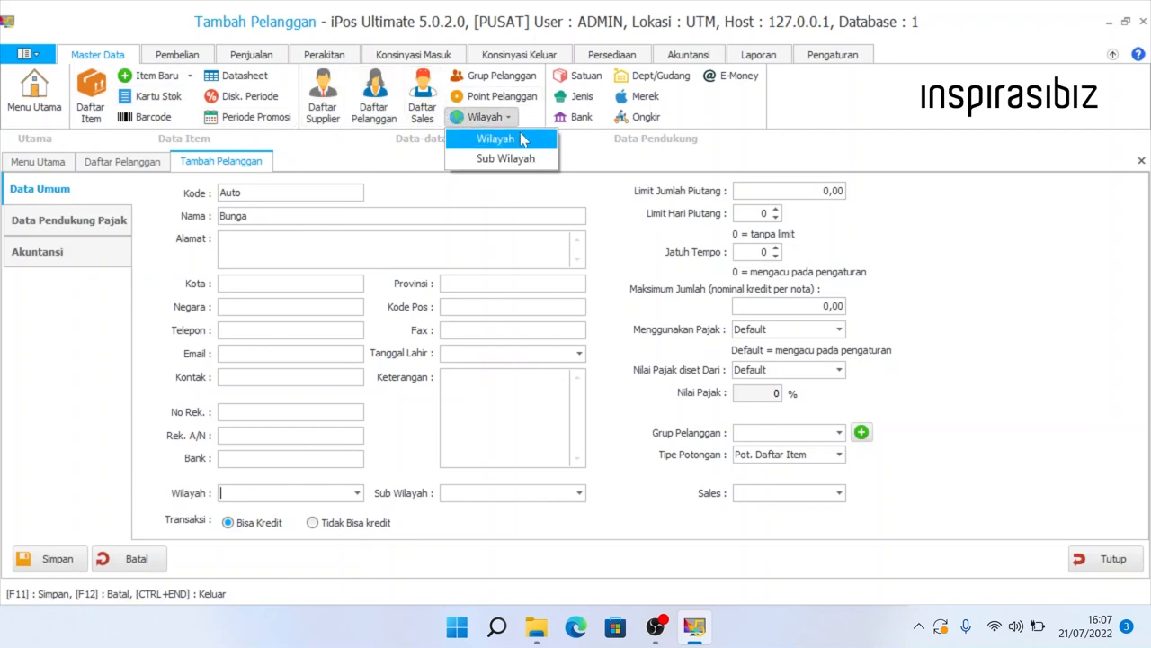
{"action": "left_click", "coordinate": [497, 139]}
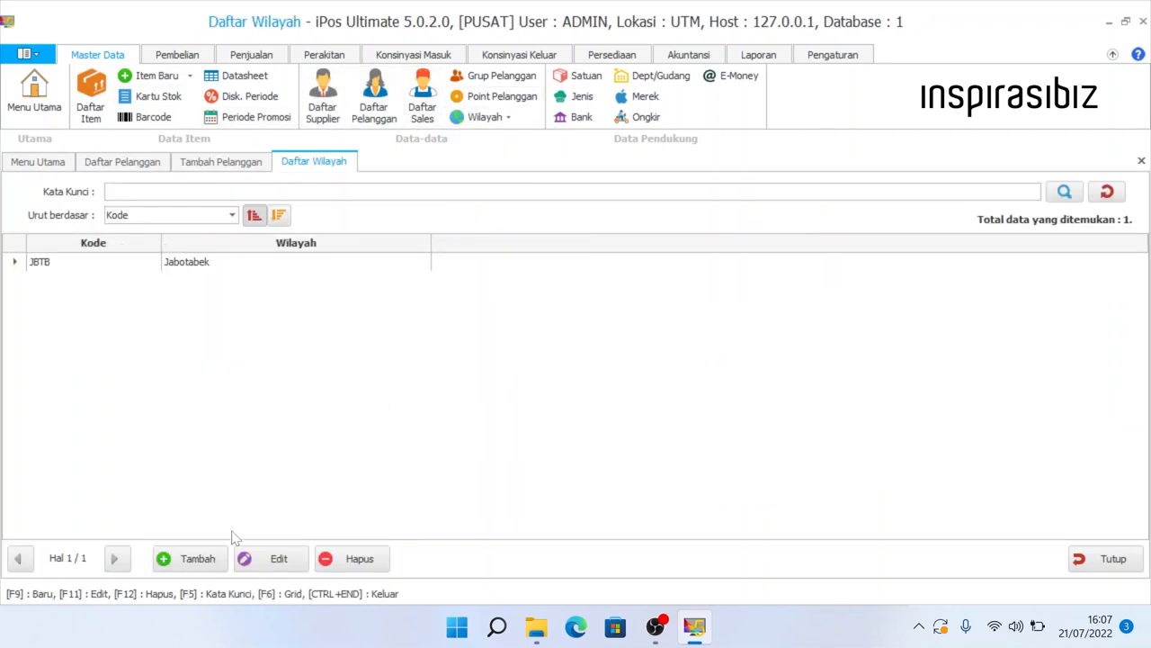
{"action": "left_click", "coordinate": [210, 559]}
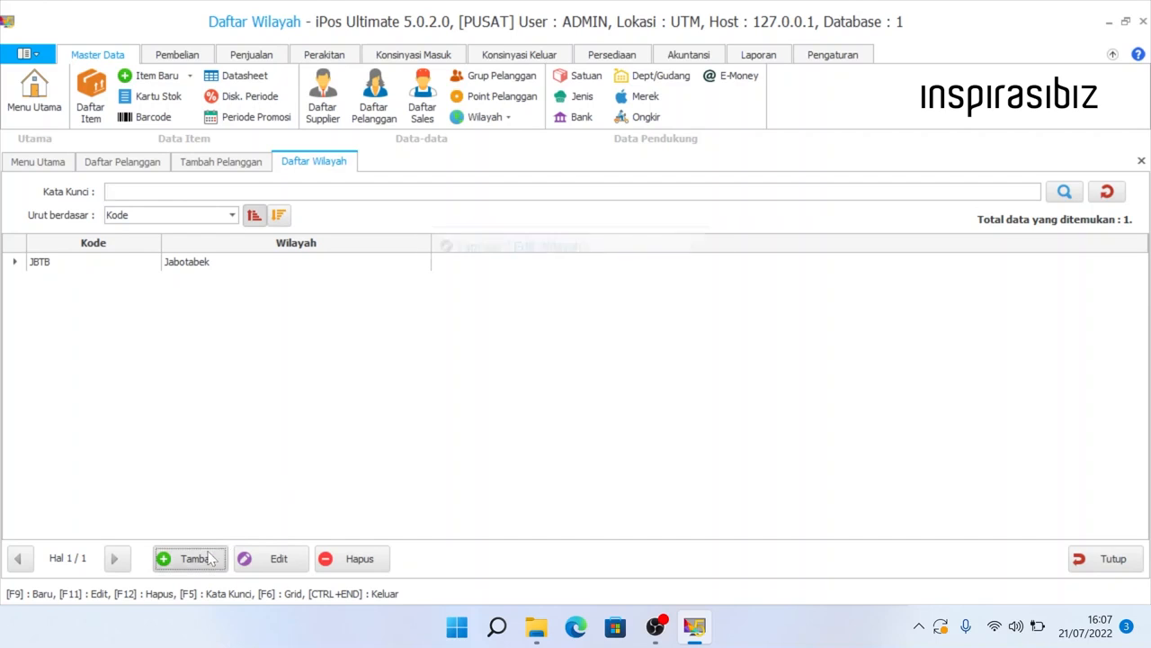
{"action": "left_click", "coordinate": [679, 350]}
{"action": "left_click", "coordinate": [1141, 160]}
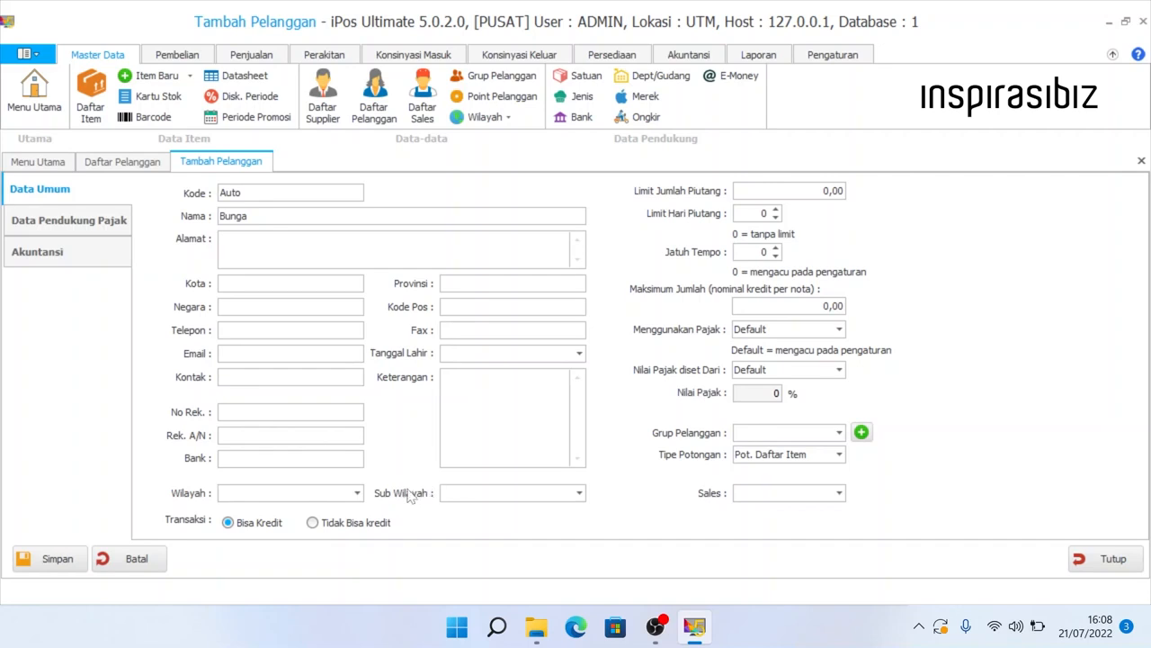
{"action": "key", "text": "Tab"}
{"action": "left_click", "coordinate": [579, 493]}
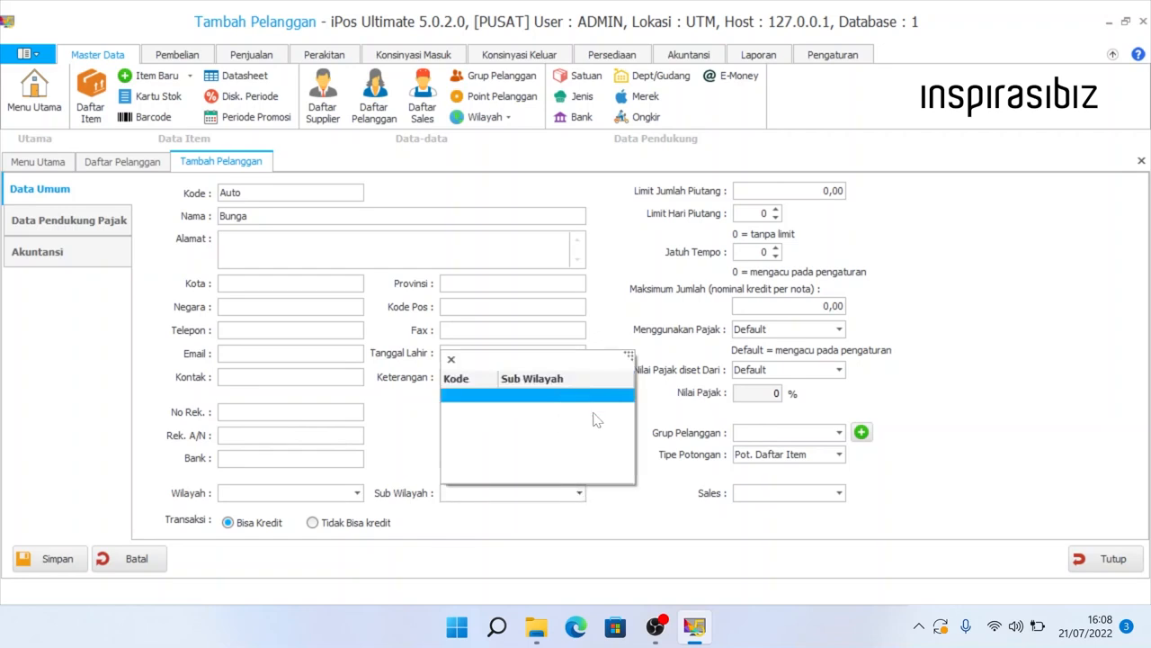
{"action": "left_click", "coordinate": [407, 500]}
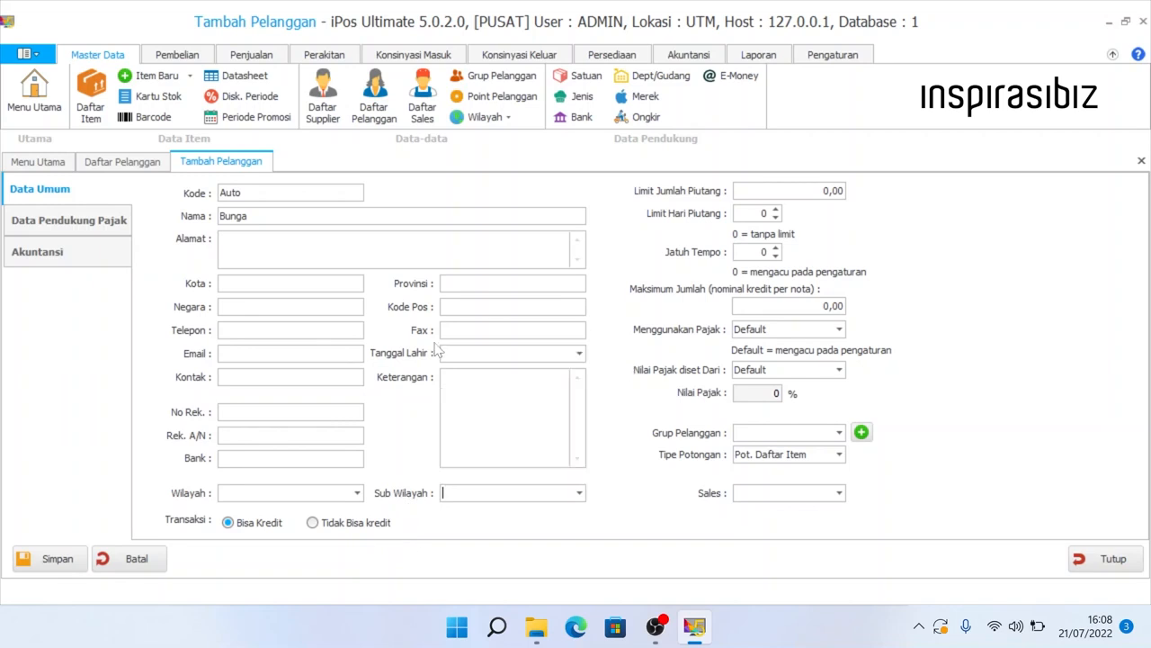
{"action": "left_click", "coordinate": [489, 121]}
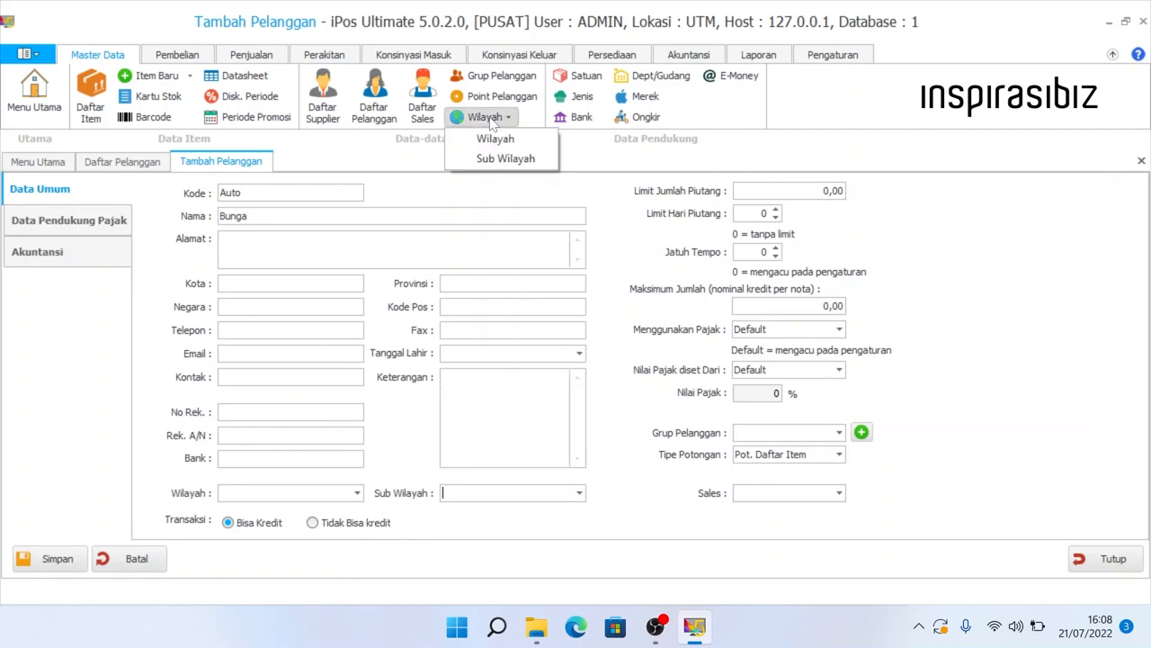
{"action": "left_click", "coordinate": [509, 159]}
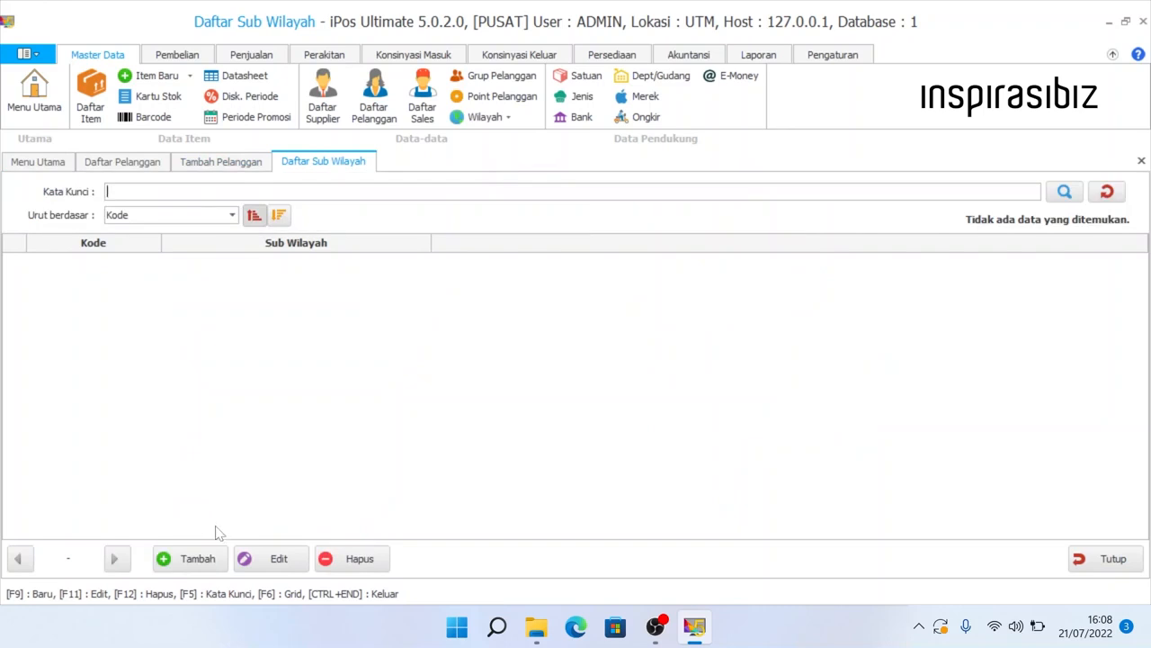
{"action": "left_click", "coordinate": [200, 557]}
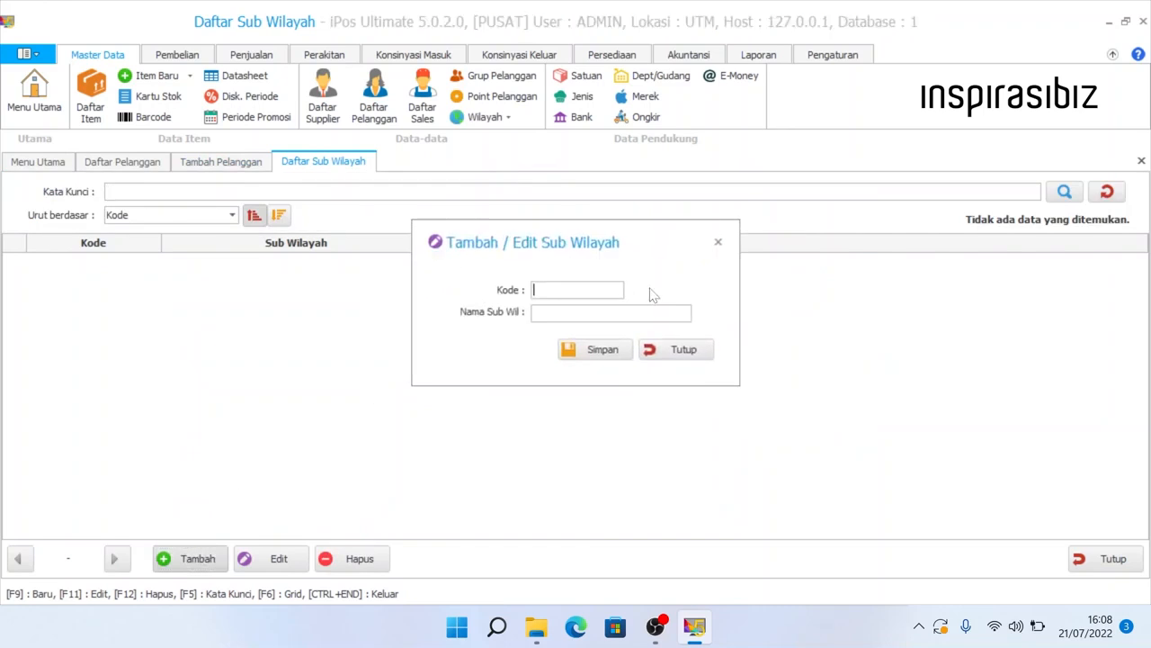
{"action": "left_click", "coordinate": [682, 350]}
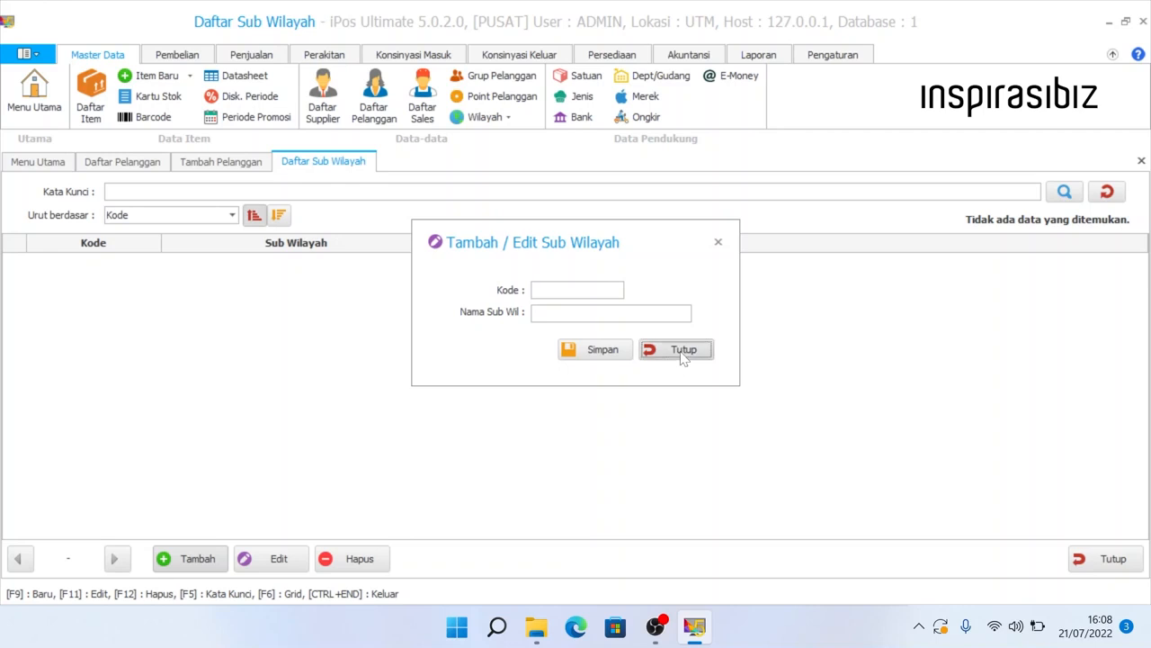
{"action": "left_click", "coordinate": [1141, 161]}
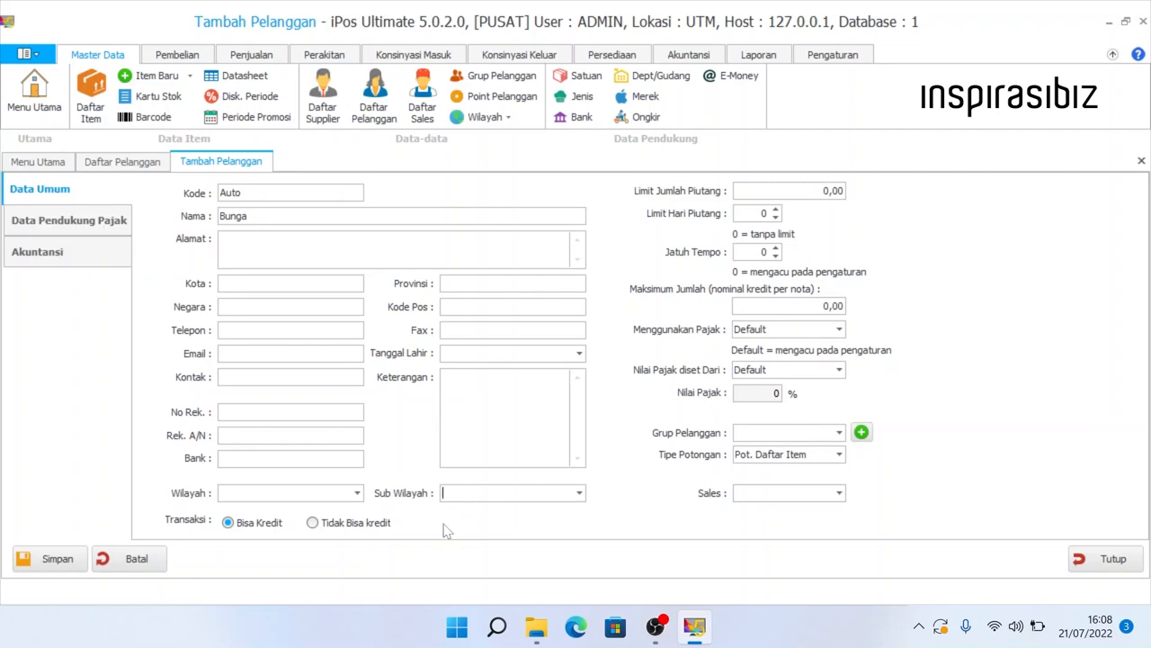
{"action": "left_click", "coordinate": [240, 527]}
{"action": "left_click", "coordinate": [355, 529]}
{"action": "left_click", "coordinate": [256, 528]}
{"action": "left_click", "coordinate": [318, 526]}
{"action": "left_click", "coordinate": [264, 528]}
- Enter 1.000.000 as Limit Jumlah Piutang and 40 as Limit Hari Piutang
{"action": "left_click", "coordinate": [782, 191]}
{"action": "type", "text": "1.000.000"}
{"action": "left_click_drag", "start_coordinate": [785, 191], "coordinate": [878, 192]}
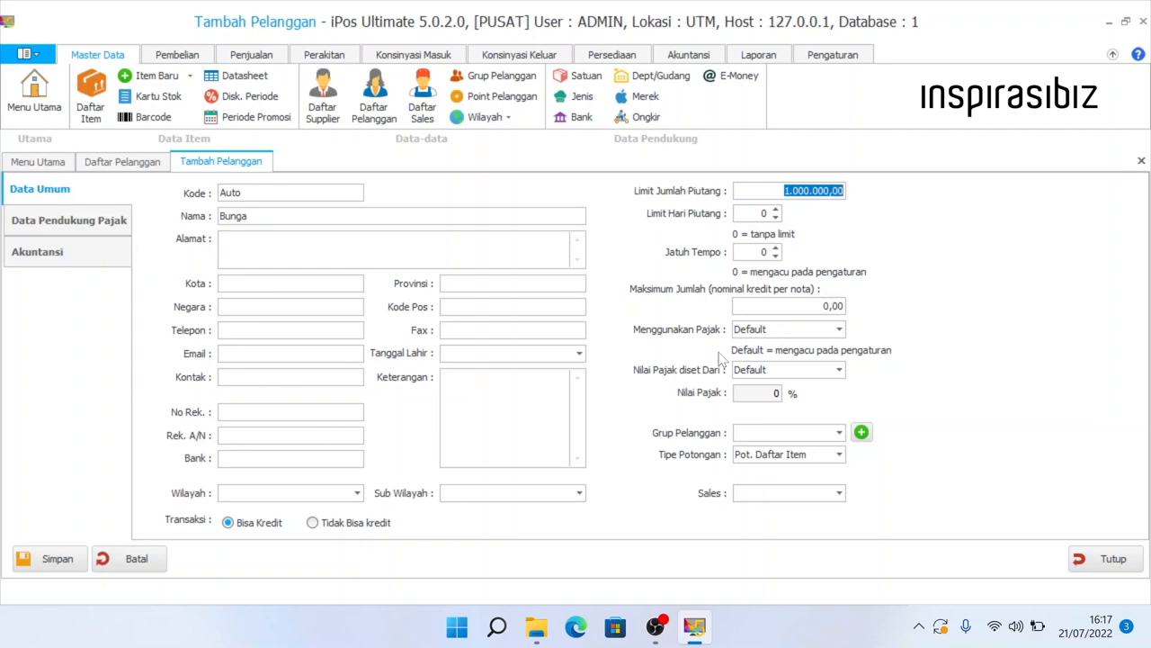
{"action": "left_click_drag", "start_coordinate": [774, 191], "coordinate": [869, 195]}
{"action": "key", "text": "Tab"}
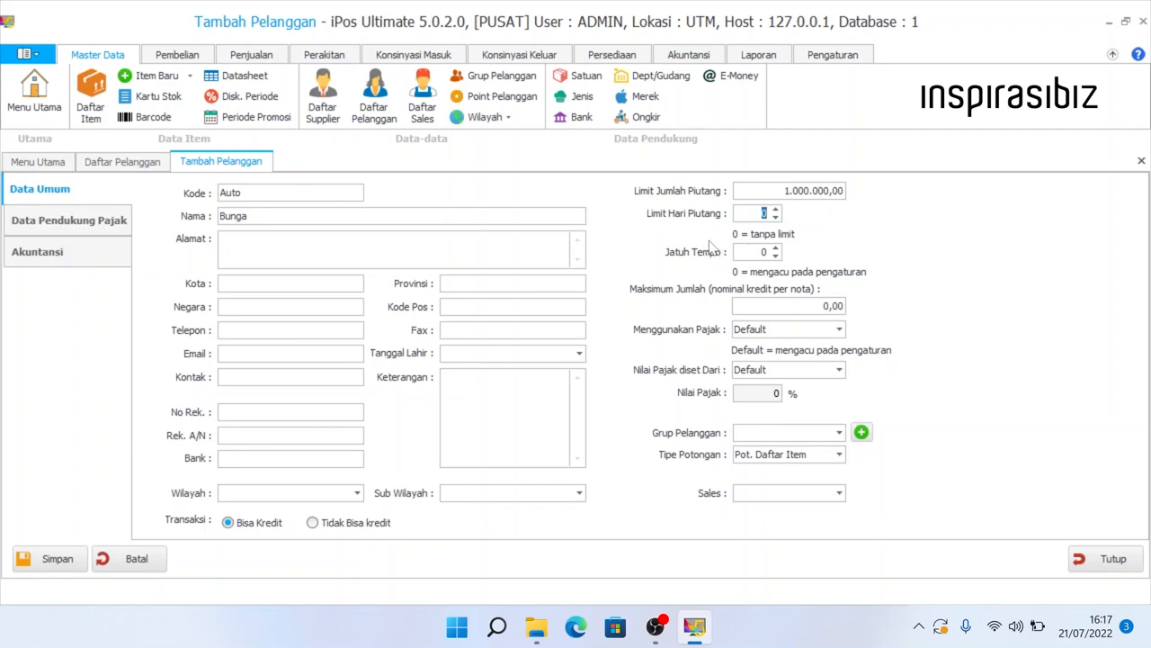
{"action": "type", "text": "40"}
- Confirm the default 10 due days in Pengaturan Umum > Transaksi 1, then enter 10 in Jatuh Tempo
{"action": "left_click", "coordinate": [764, 252]}
{"action": "left_click", "coordinate": [850, 55]}
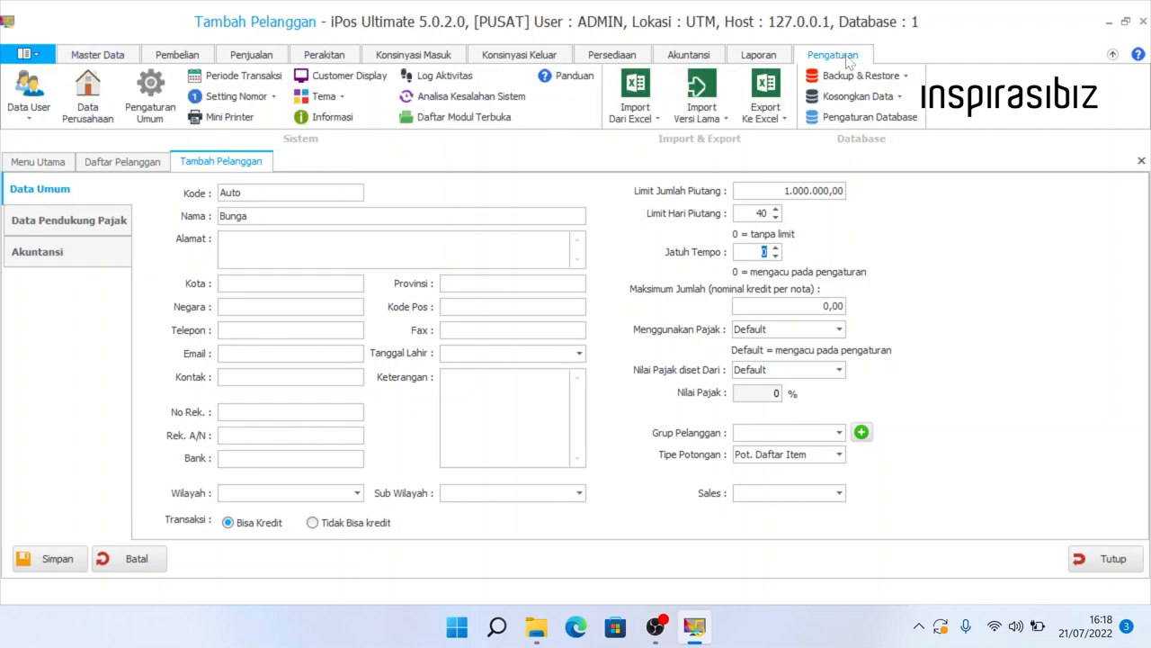
{"action": "left_click", "coordinate": [151, 108]}
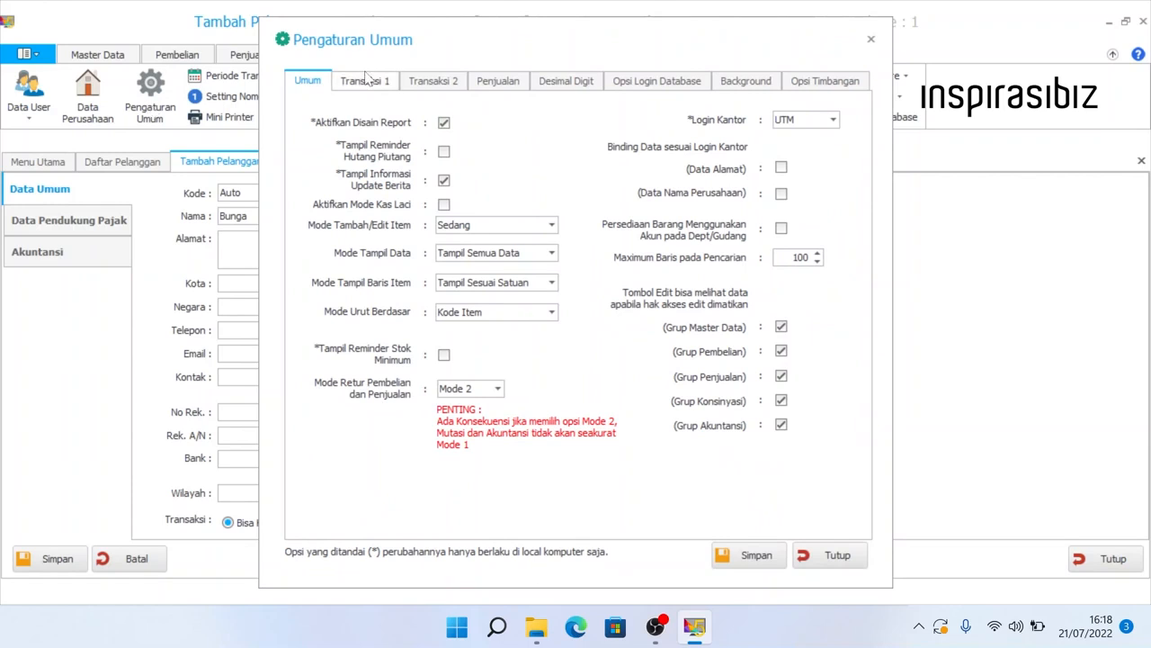
{"action": "left_click", "coordinate": [374, 84]}
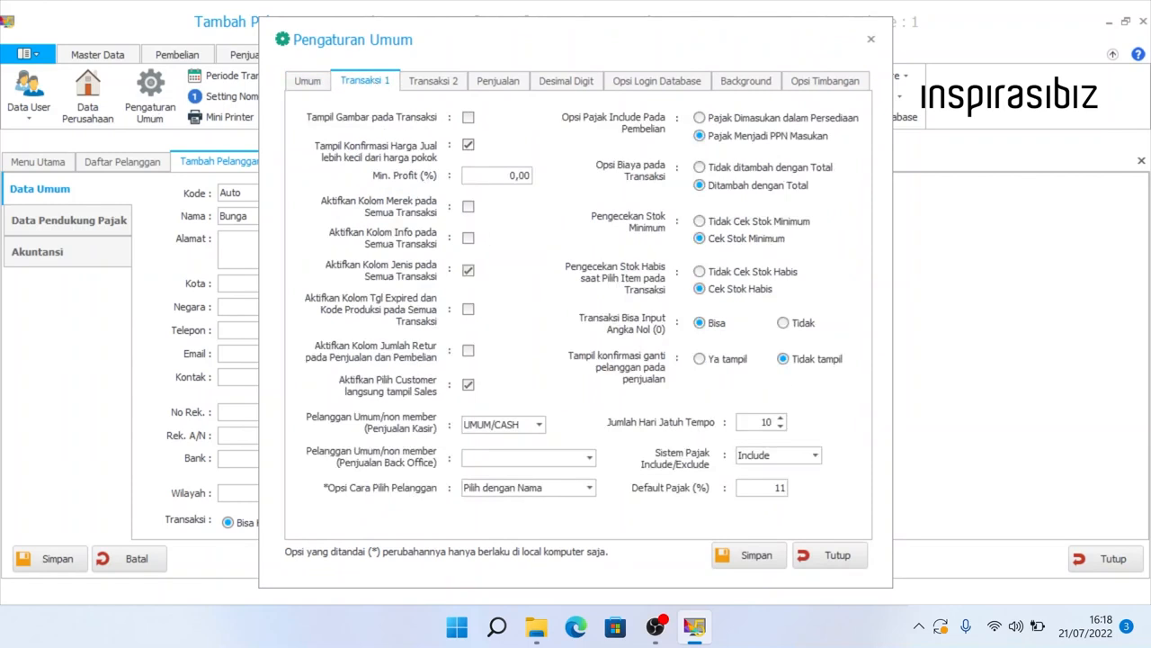
{"action": "left_click_drag", "start_coordinate": [763, 421], "coordinate": [792, 431]}
{"action": "left_click", "coordinate": [832, 558]}
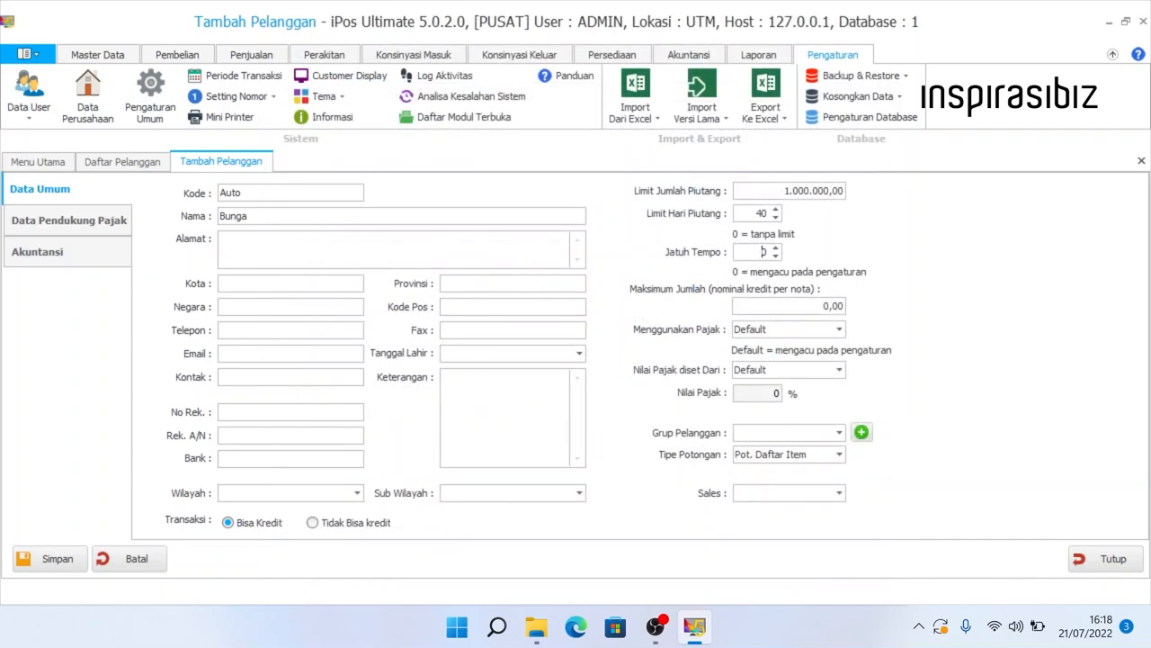
{"action": "double_click", "coordinate": [763, 251]}
{"action": "type", "text": "10"}
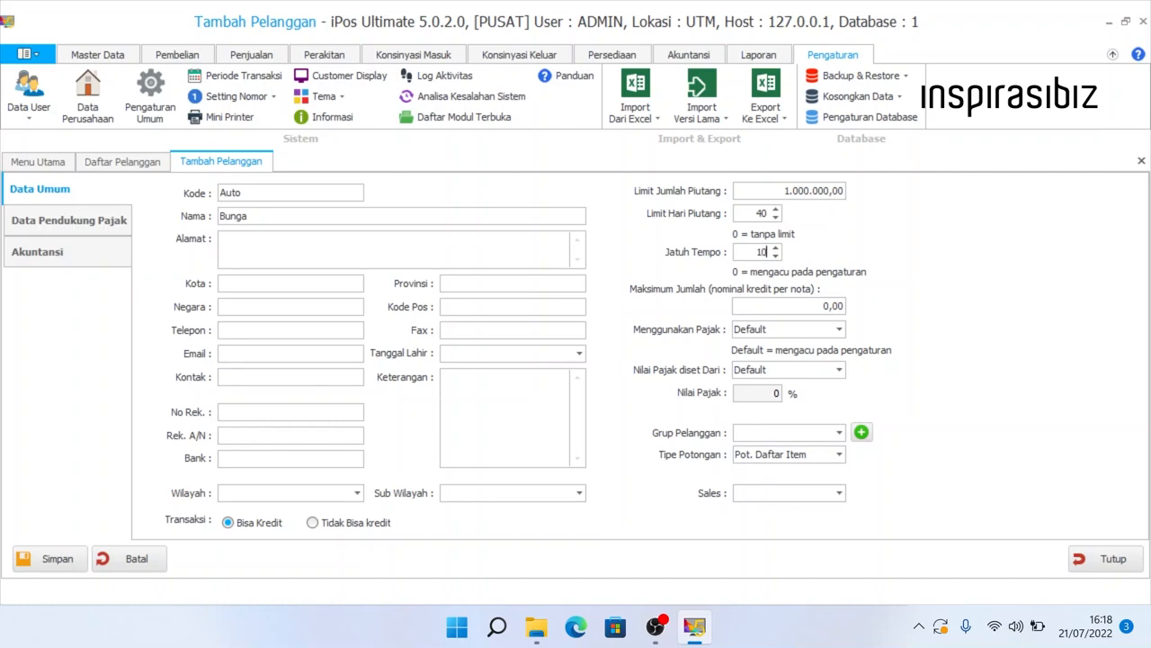
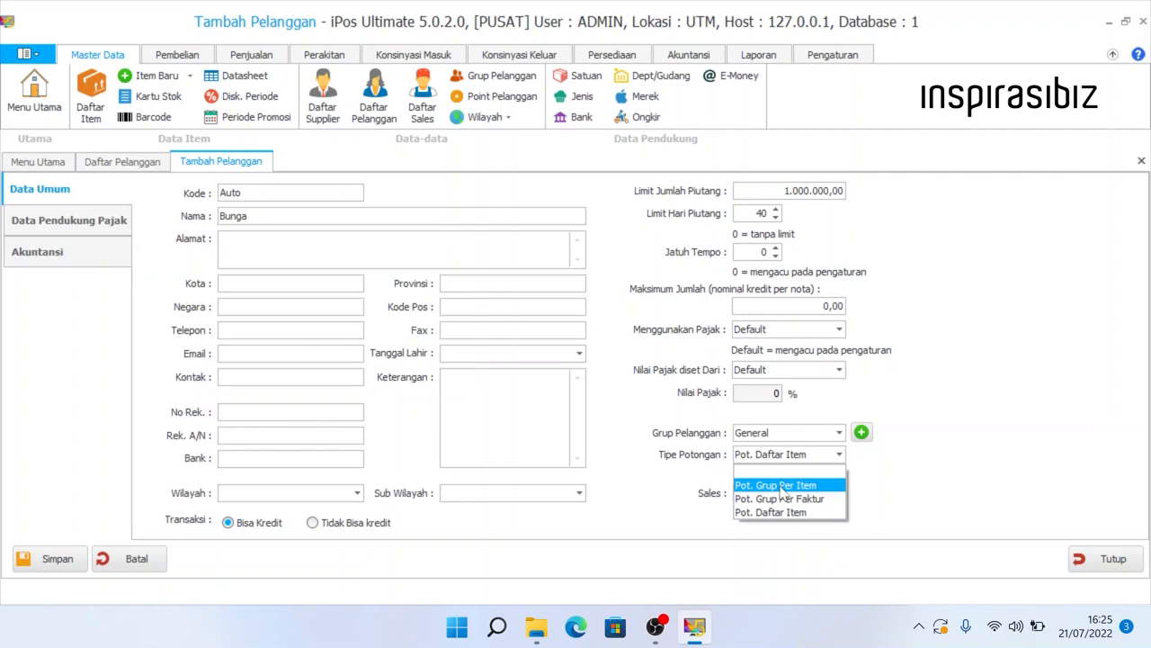
- Choose Pot. Grup Per Item as the new customer's discount type
{"action": "left_click", "coordinate": [781, 486]}
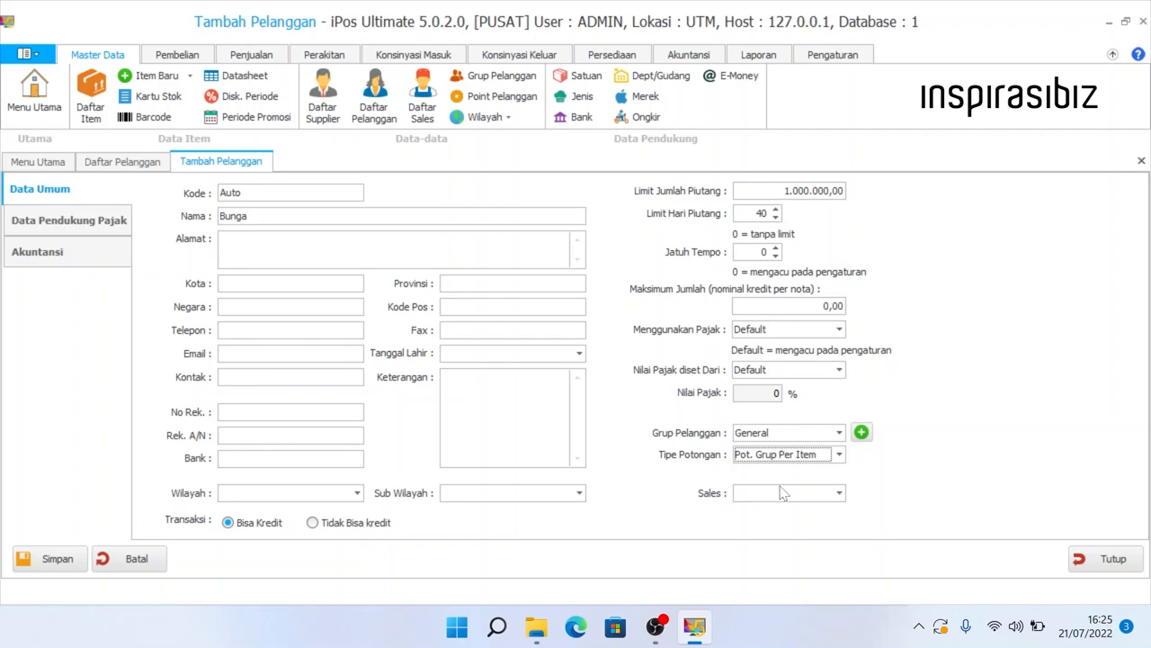
- Raise the Bronze customer group's discount to 6,00
{"action": "left_click", "coordinate": [866, 430]}
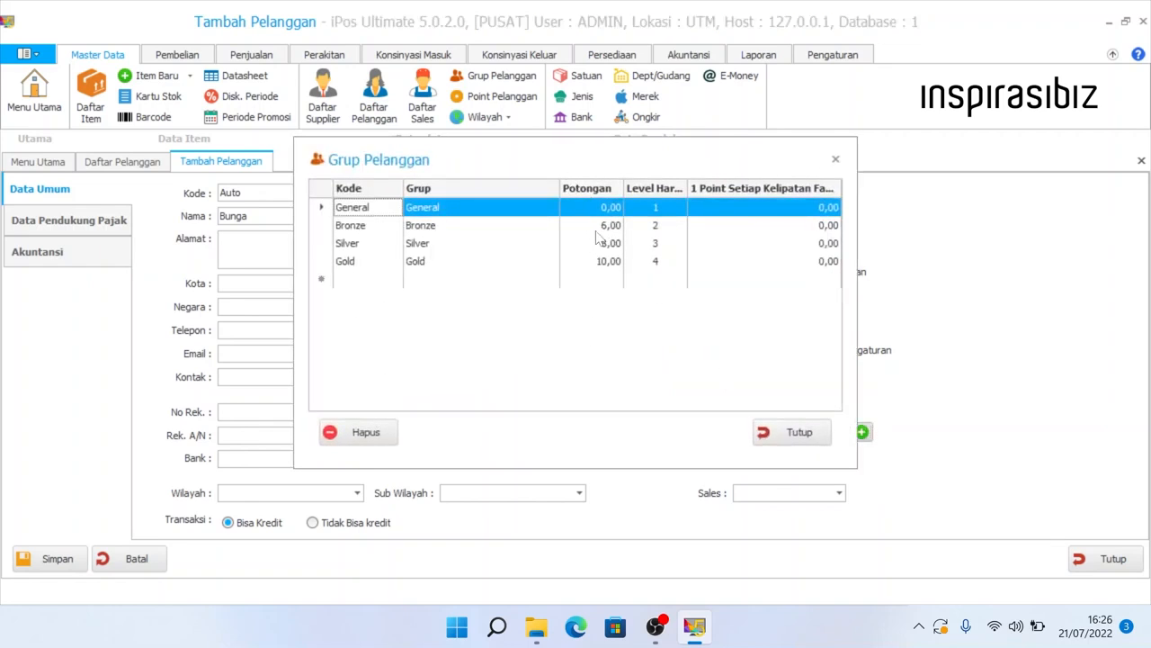
{"action": "left_click", "coordinate": [594, 226]}
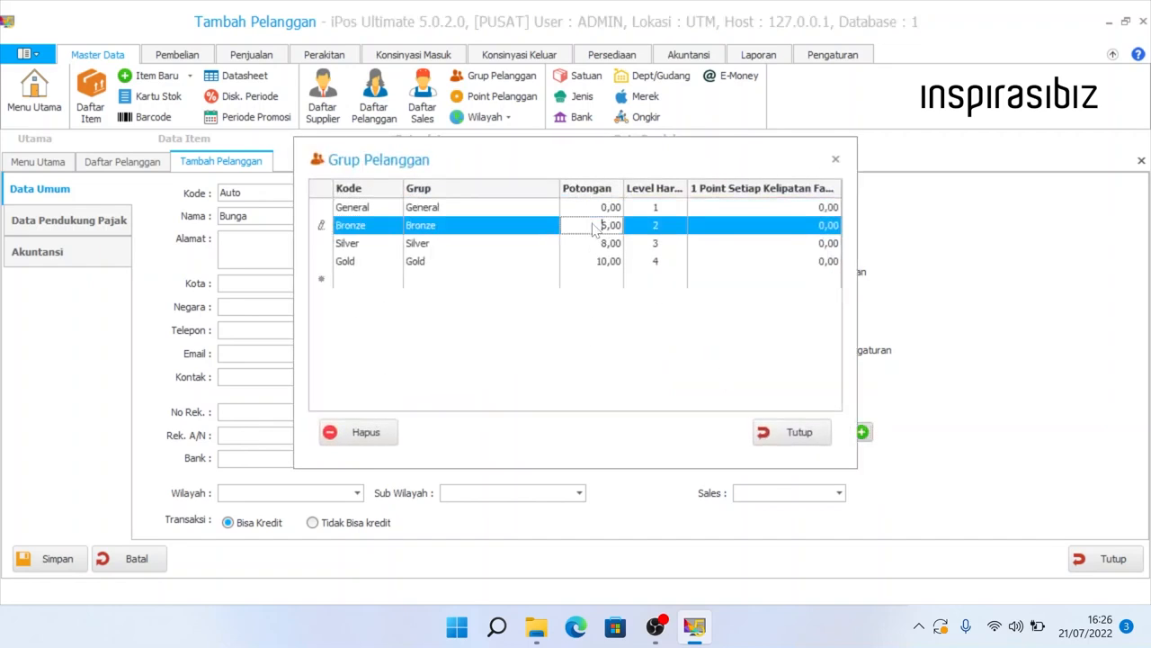
{"action": "type", "text": "6"}
{"action": "key", "text": "Down"}
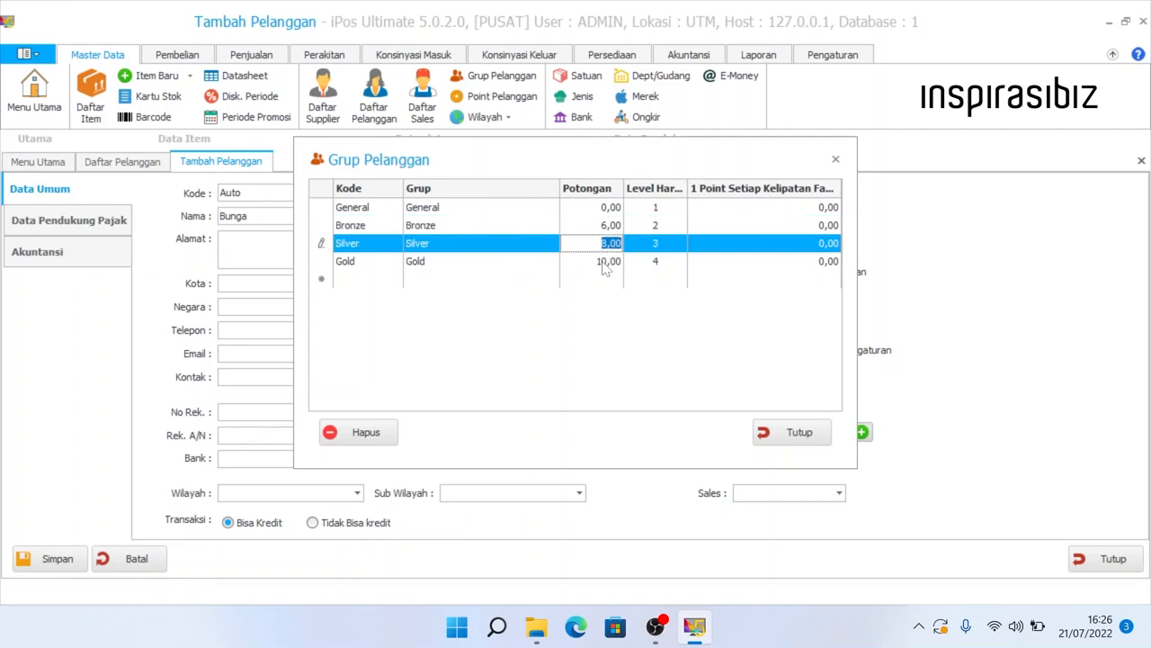
{"action": "left_click", "coordinate": [604, 263]}
{"action": "left_click", "coordinate": [799, 430]}
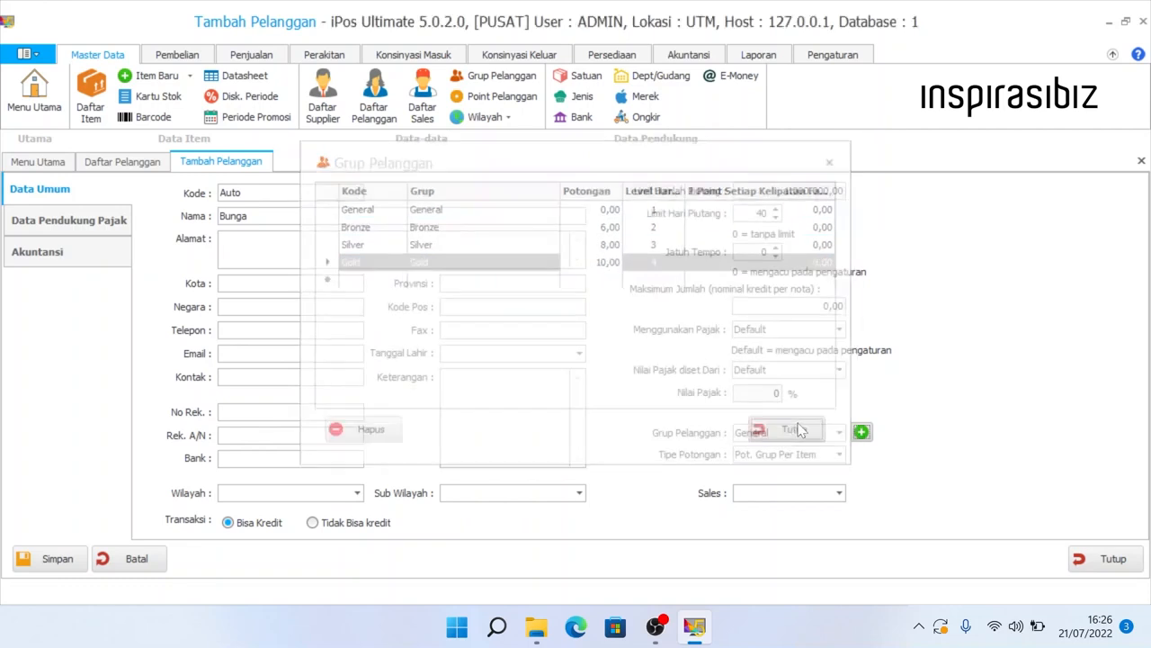
- Compare the discount type options and settle on Pot. Daftar Item
{"action": "left_click", "coordinate": [785, 457]}
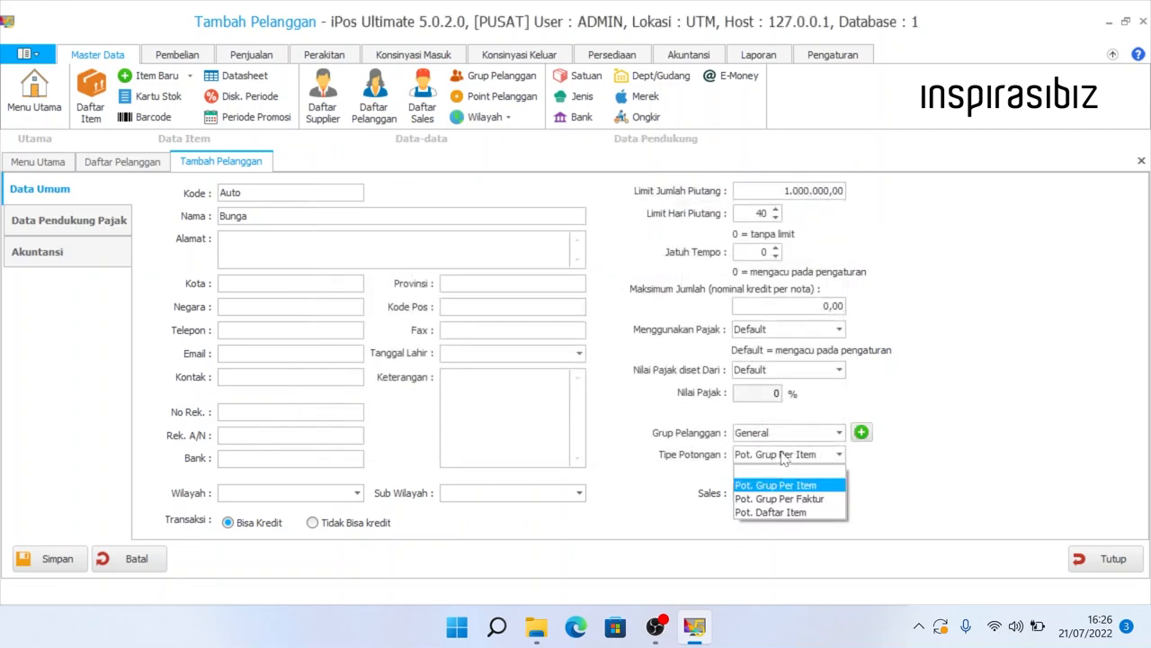
{"action": "left_click", "coordinate": [807, 502]}
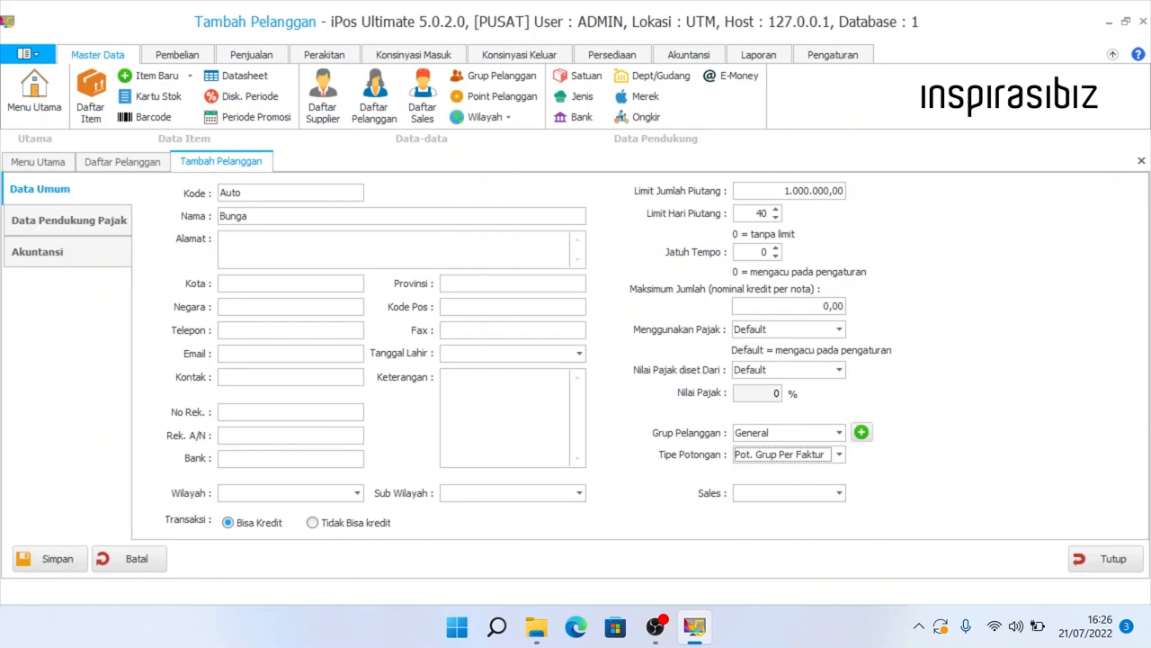
{"action": "left_click", "coordinate": [798, 461]}
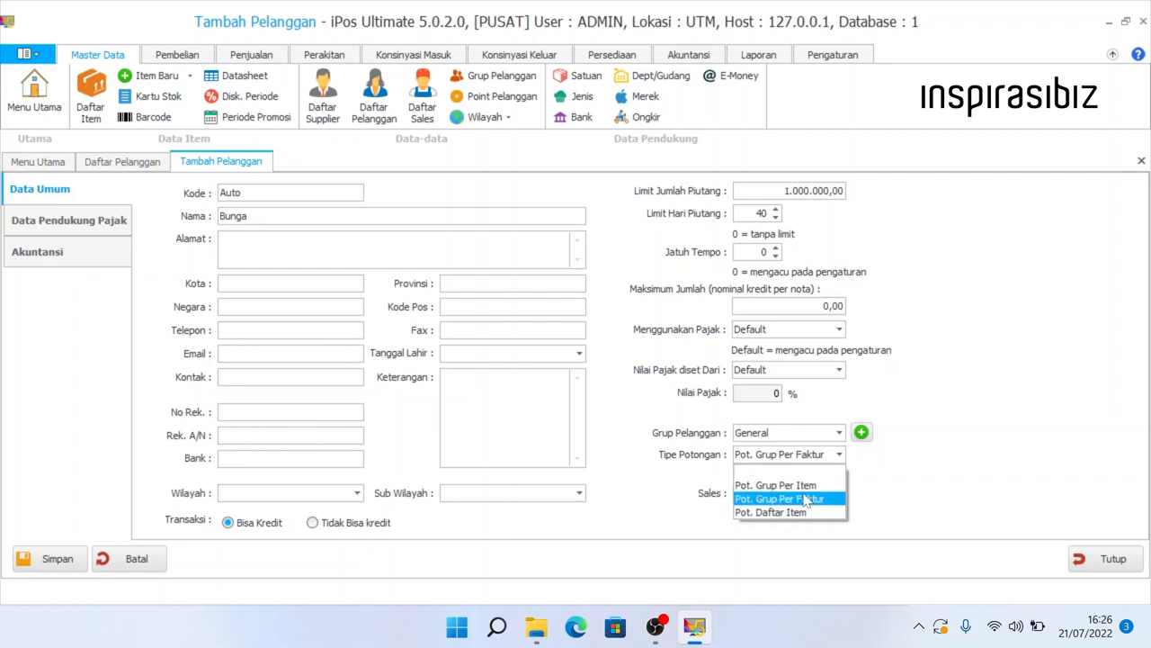
{"action": "left_click", "coordinate": [809, 498]}
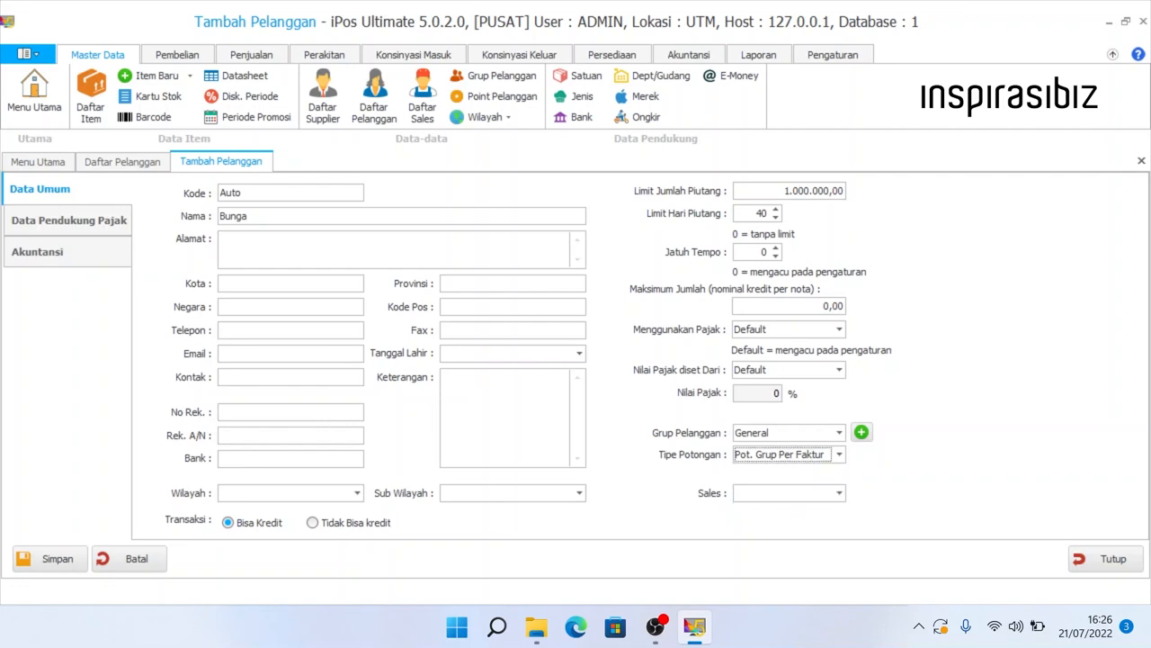
{"action": "left_click", "coordinate": [861, 432]}
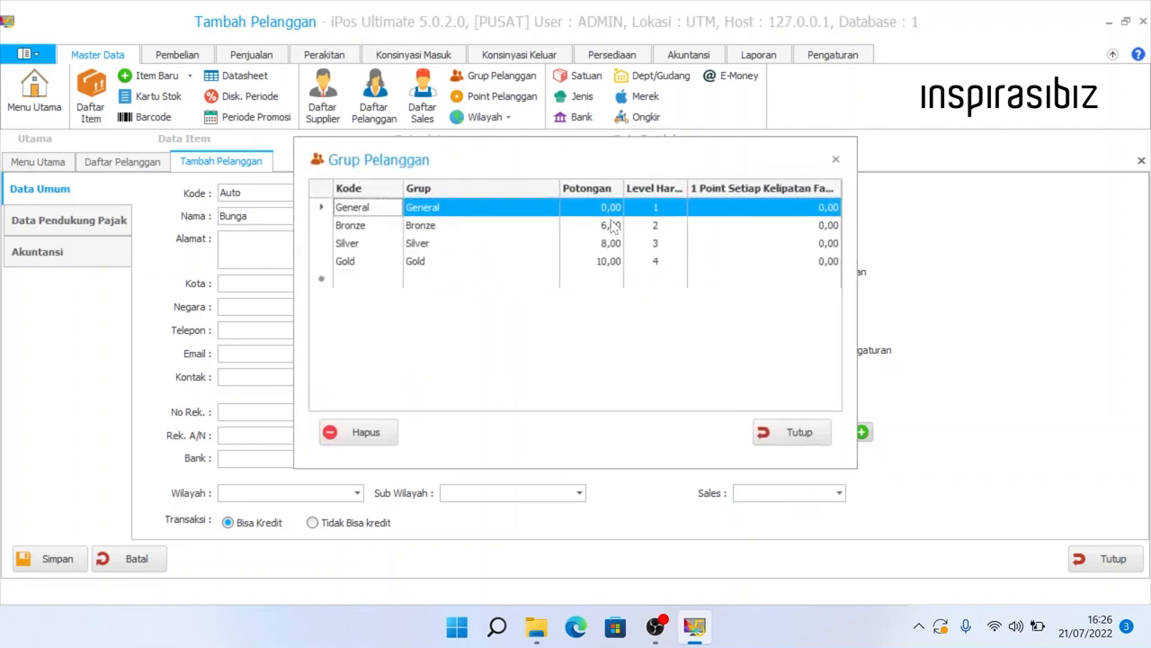
{"action": "left_click", "coordinate": [797, 432]}
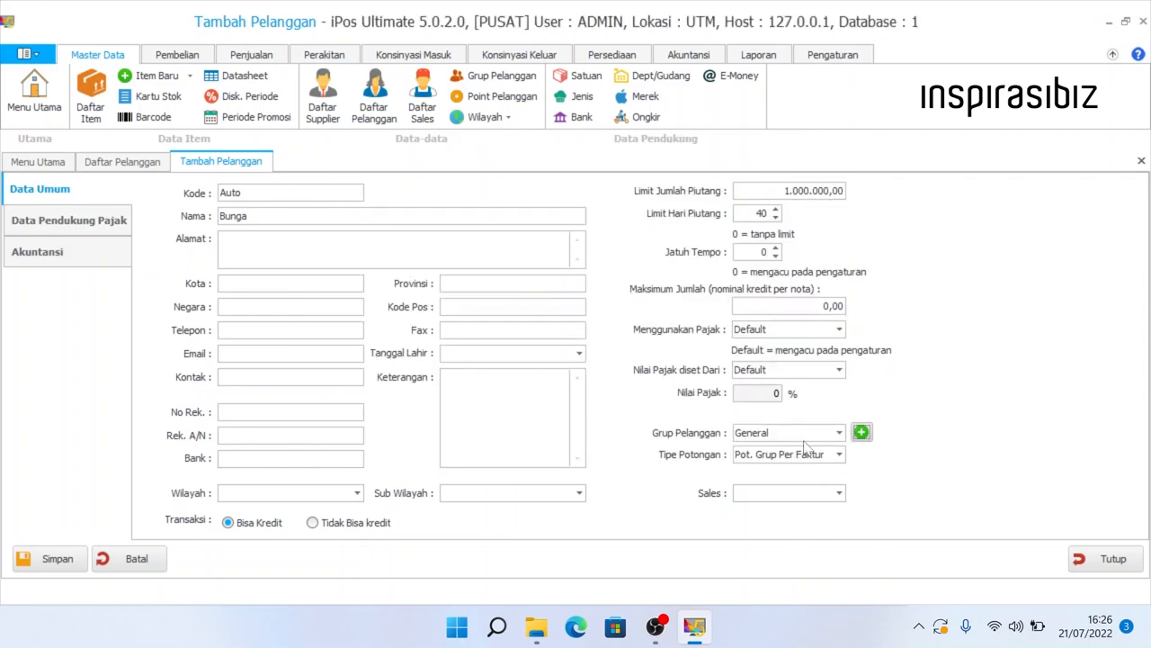
{"action": "left_click", "coordinate": [824, 461]}
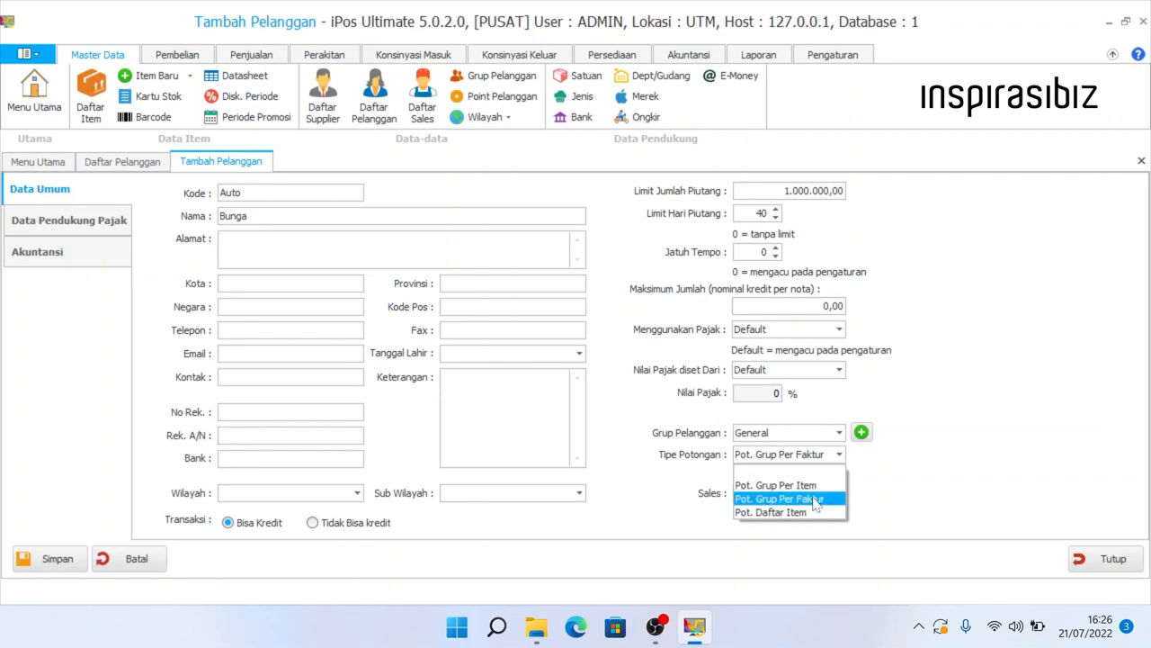
{"action": "left_click", "coordinate": [816, 500]}
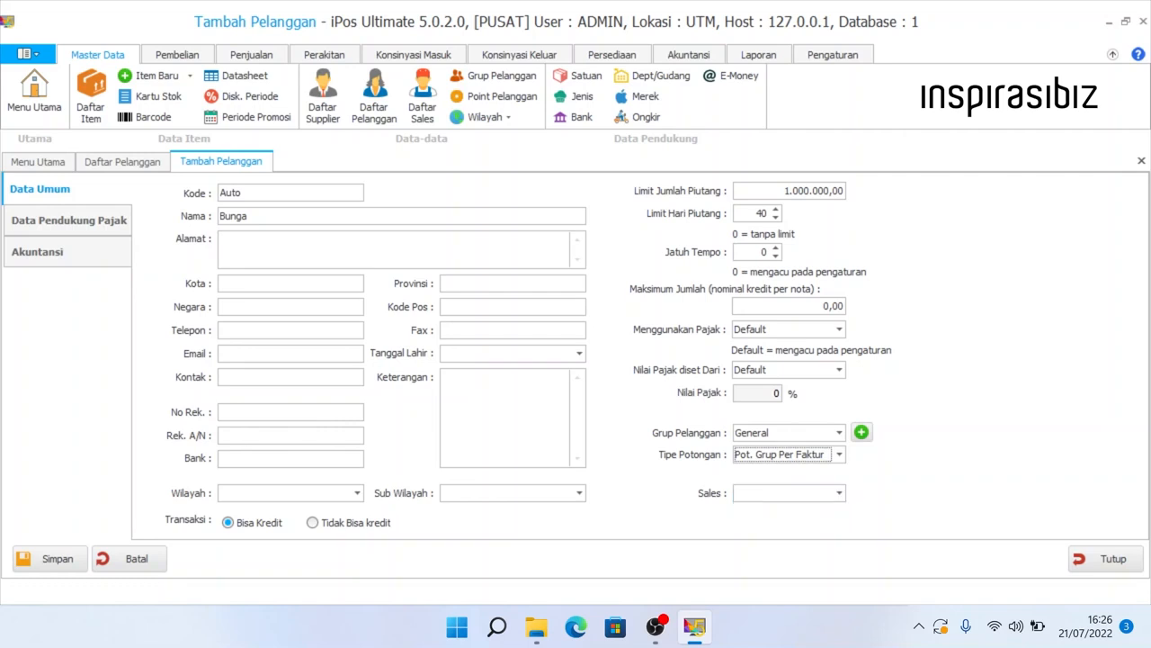
{"action": "left_click", "coordinate": [838, 454]}
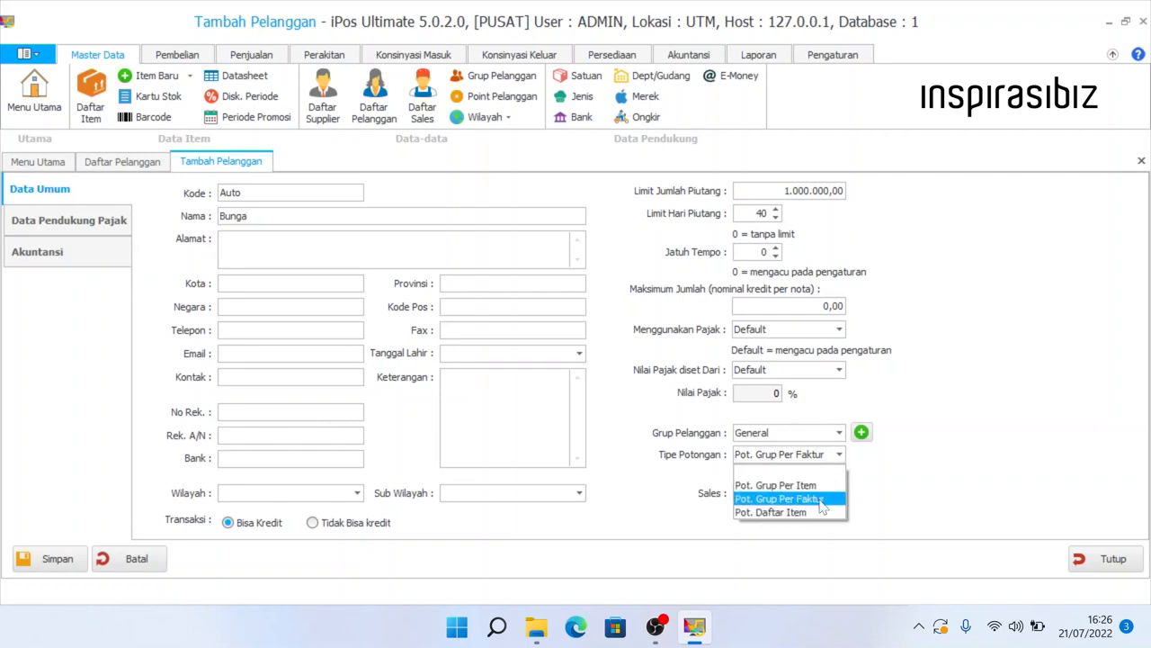
{"action": "left_click", "coordinate": [820, 502]}
{"action": "left_click", "coordinate": [803, 459]}
{"action": "left_click", "coordinate": [759, 512]}
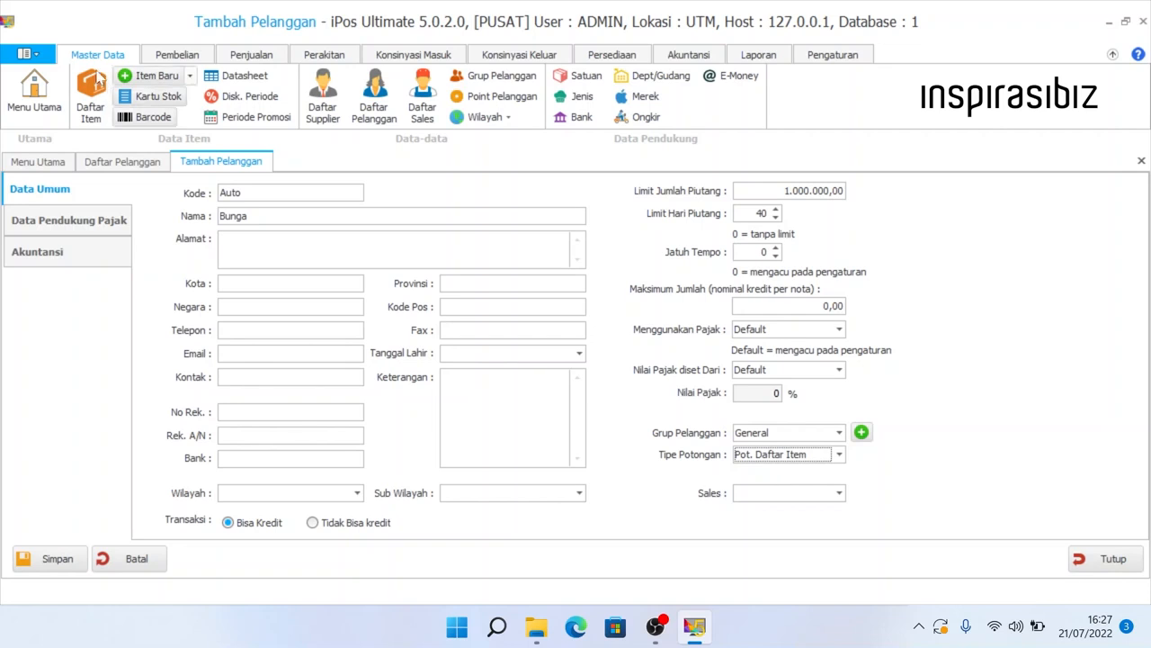
- Review item B01 bukuku's selling price discounts, then return to the customer form
{"action": "left_click", "coordinate": [96, 100]}
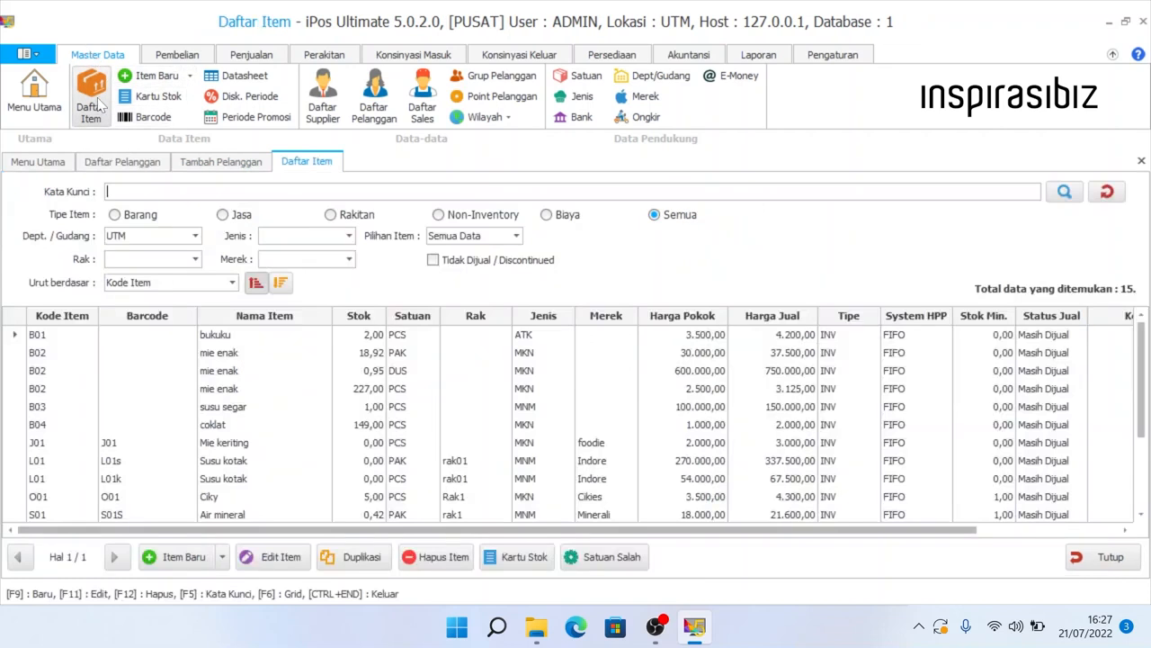
{"action": "left_click", "coordinate": [324, 339]}
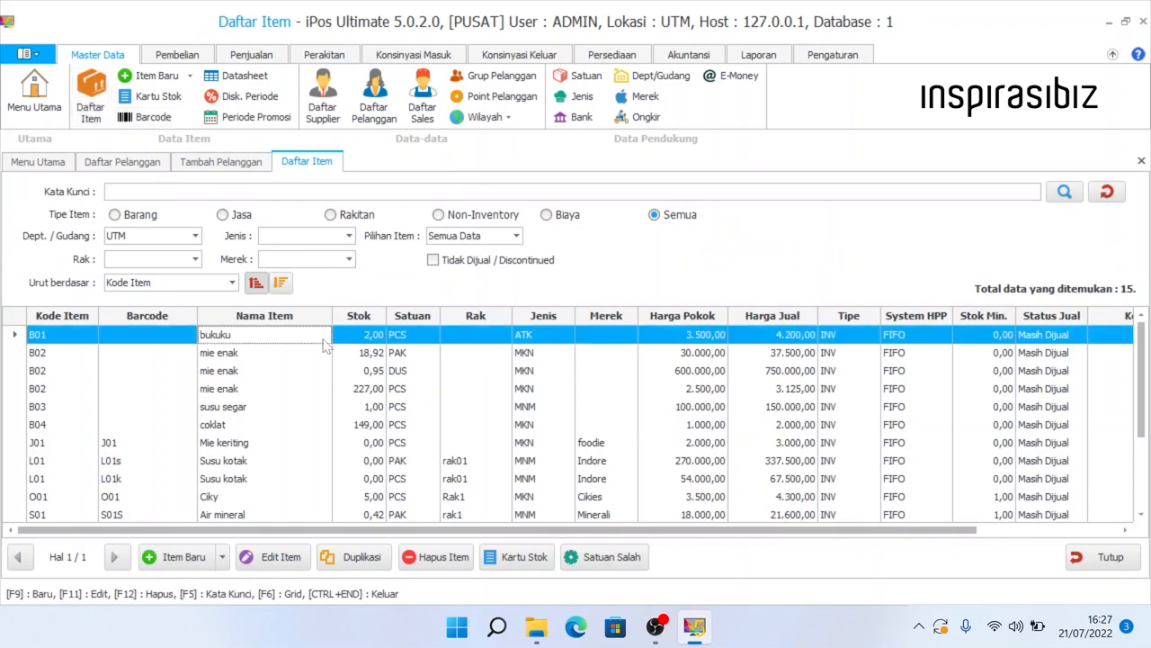
{"action": "right_click", "coordinate": [325, 345]}
{"action": "left_click", "coordinate": [345, 350]}
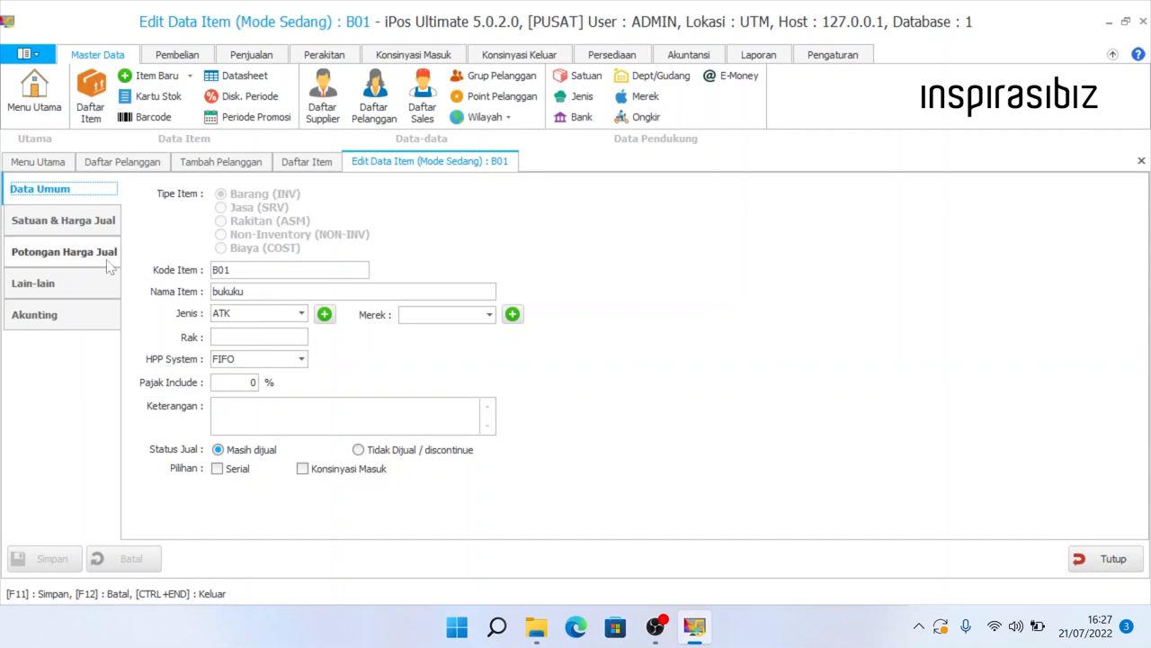
{"action": "left_click", "coordinate": [76, 256]}
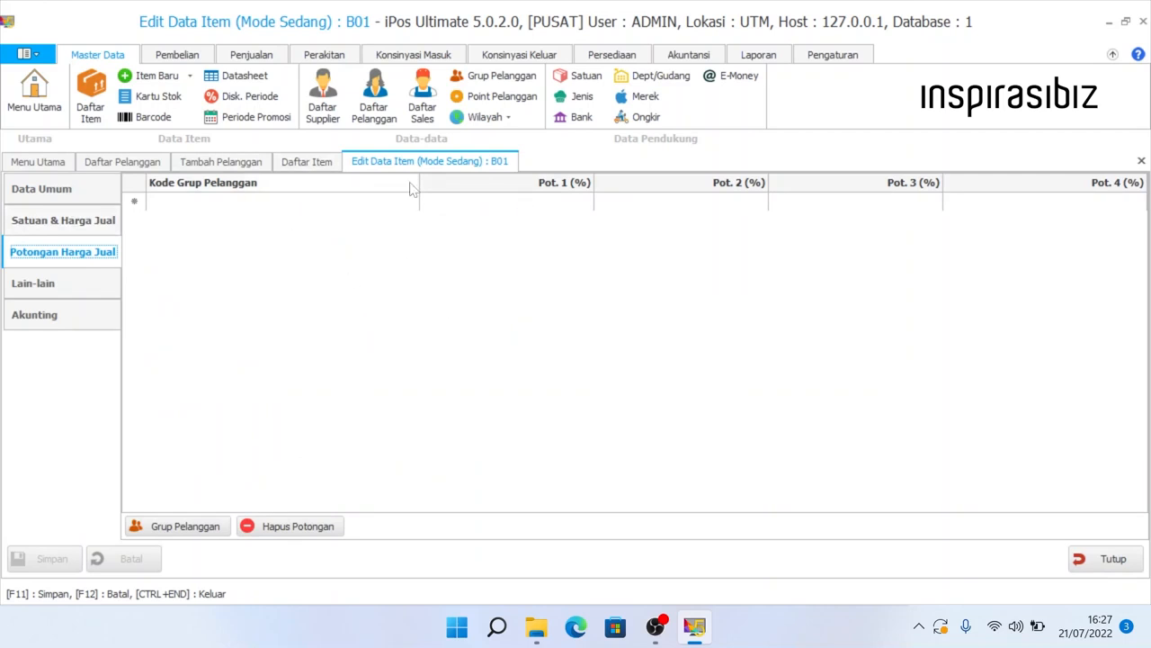
{"action": "left_click", "coordinate": [261, 161]}
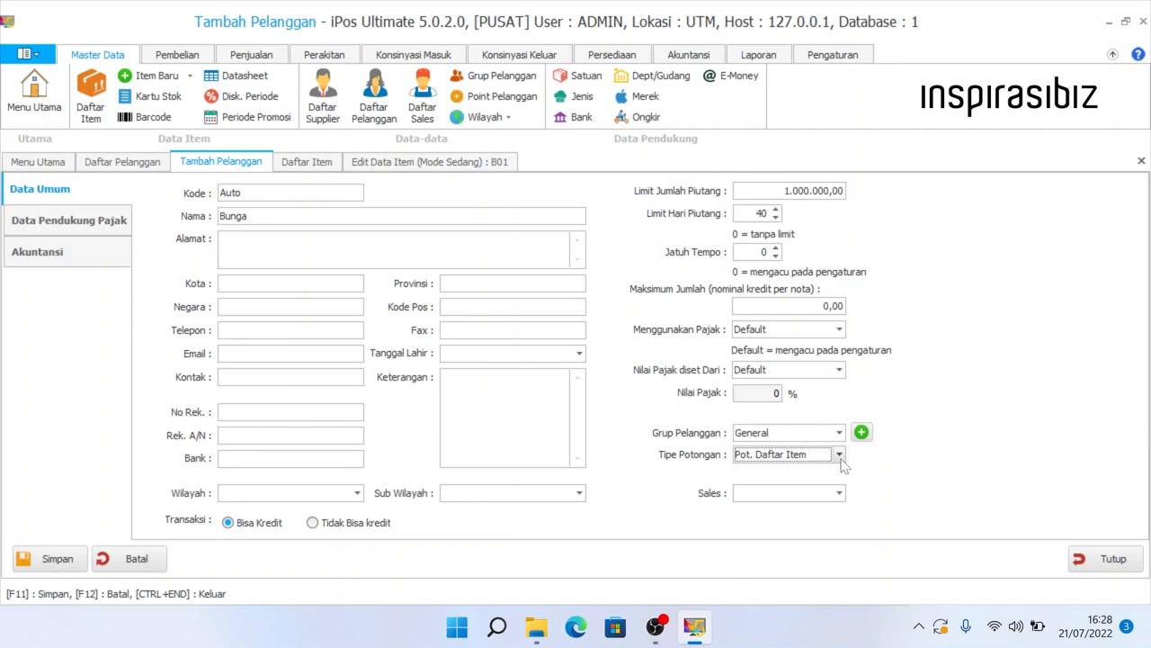
{"action": "left_click", "coordinate": [839, 455]}
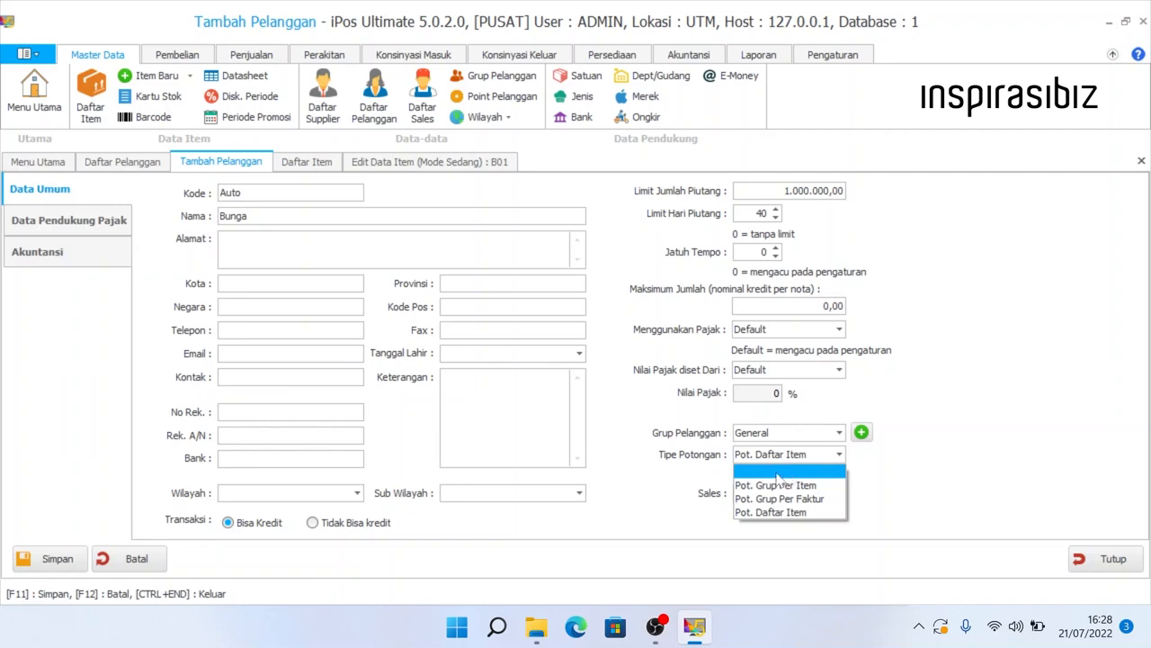
{"action": "left_click", "coordinate": [776, 474]}
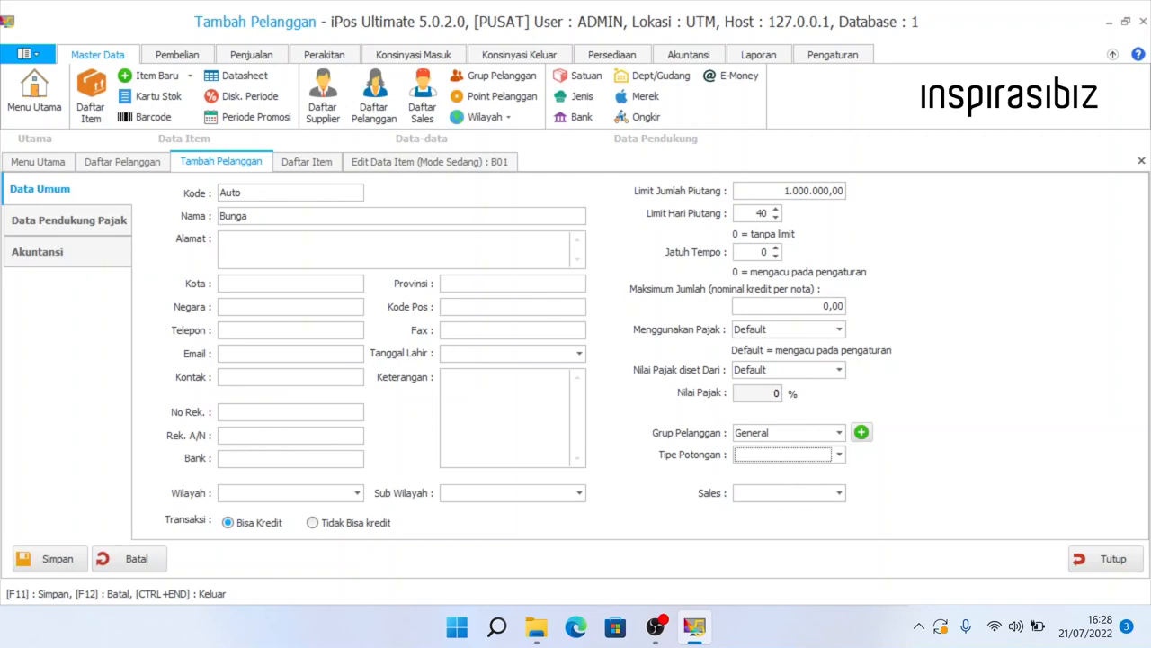
{"action": "left_click", "coordinate": [838, 493]}
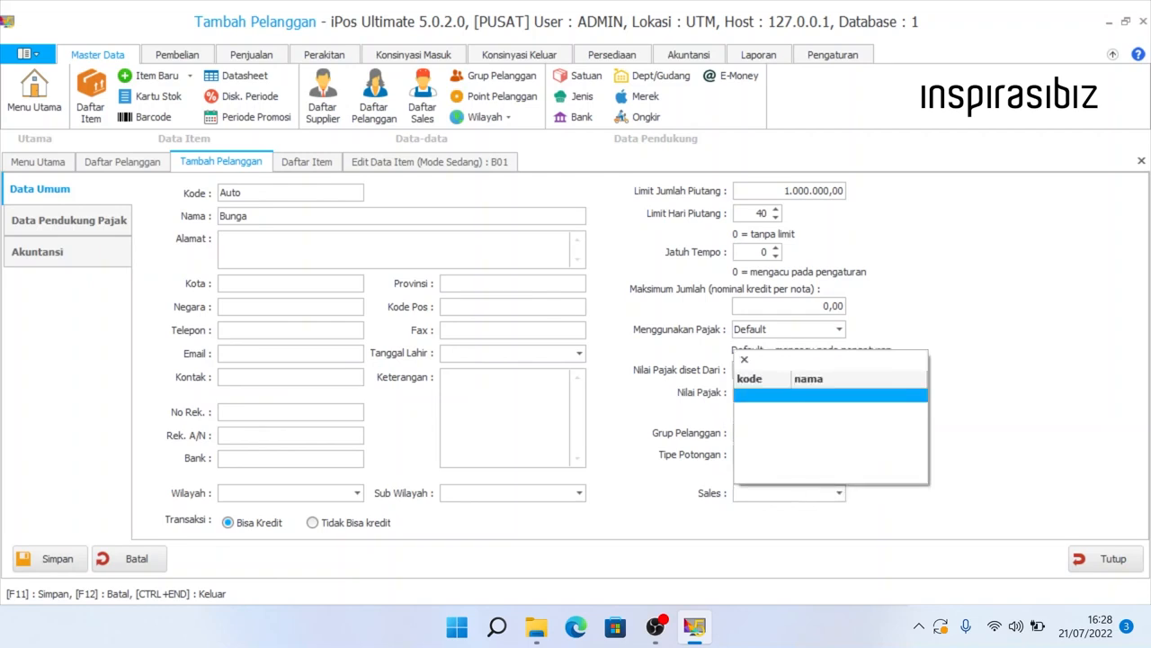
{"action": "key", "text": "Escape"}
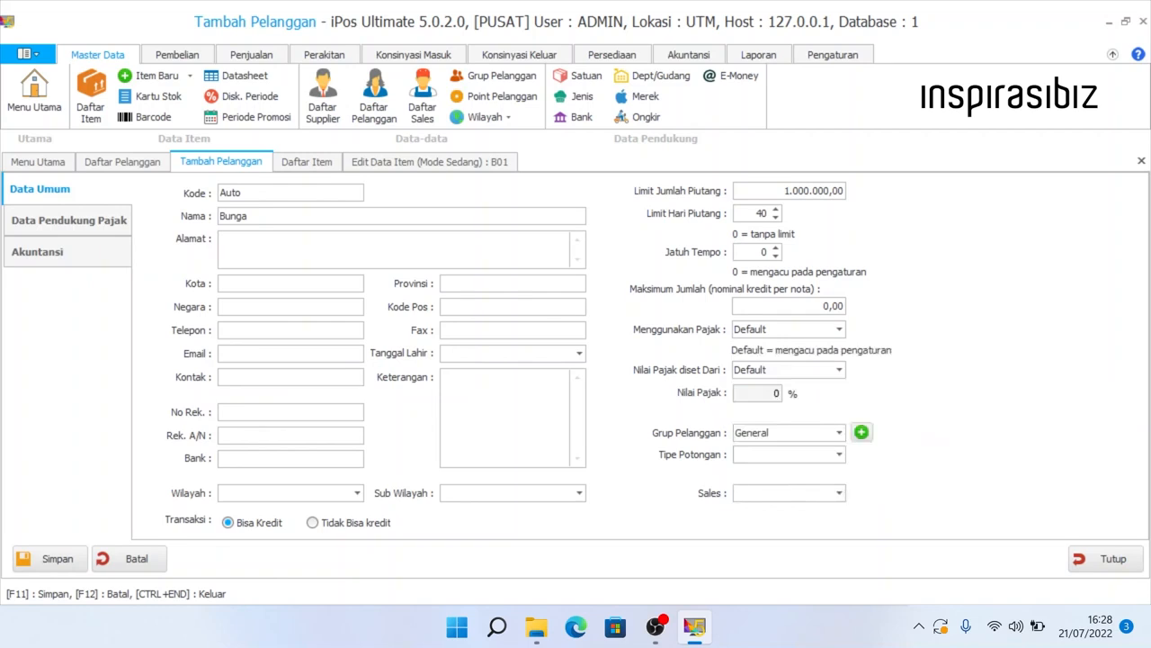
{"action": "left_click", "coordinate": [838, 493]}
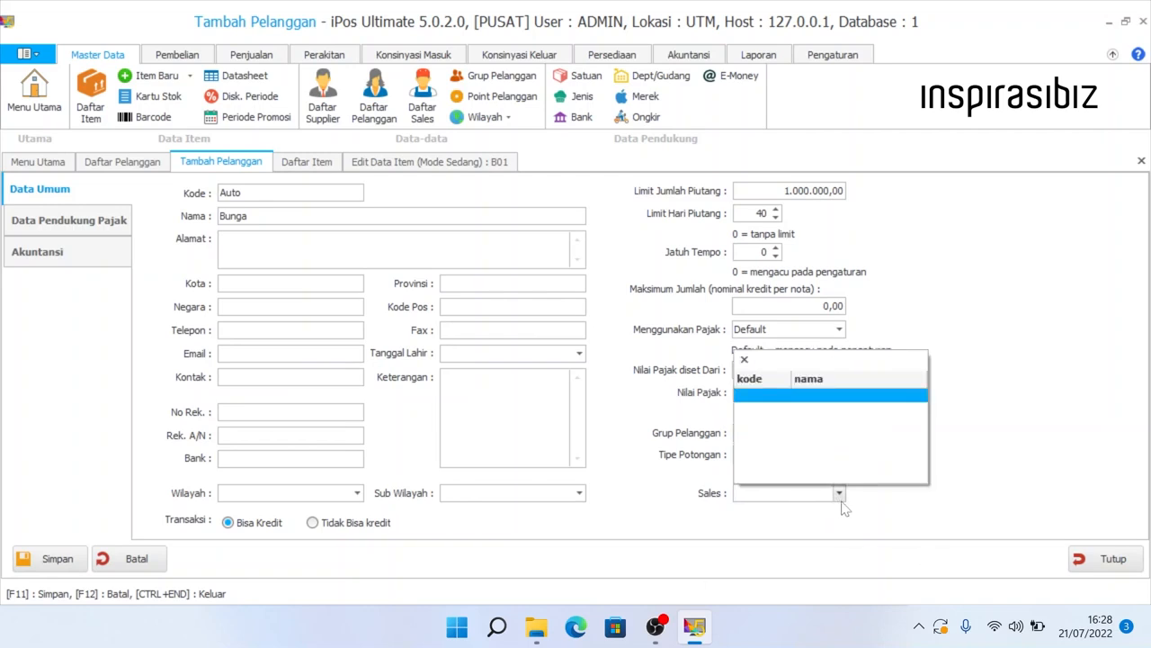
{"action": "left_click", "coordinate": [839, 493]}
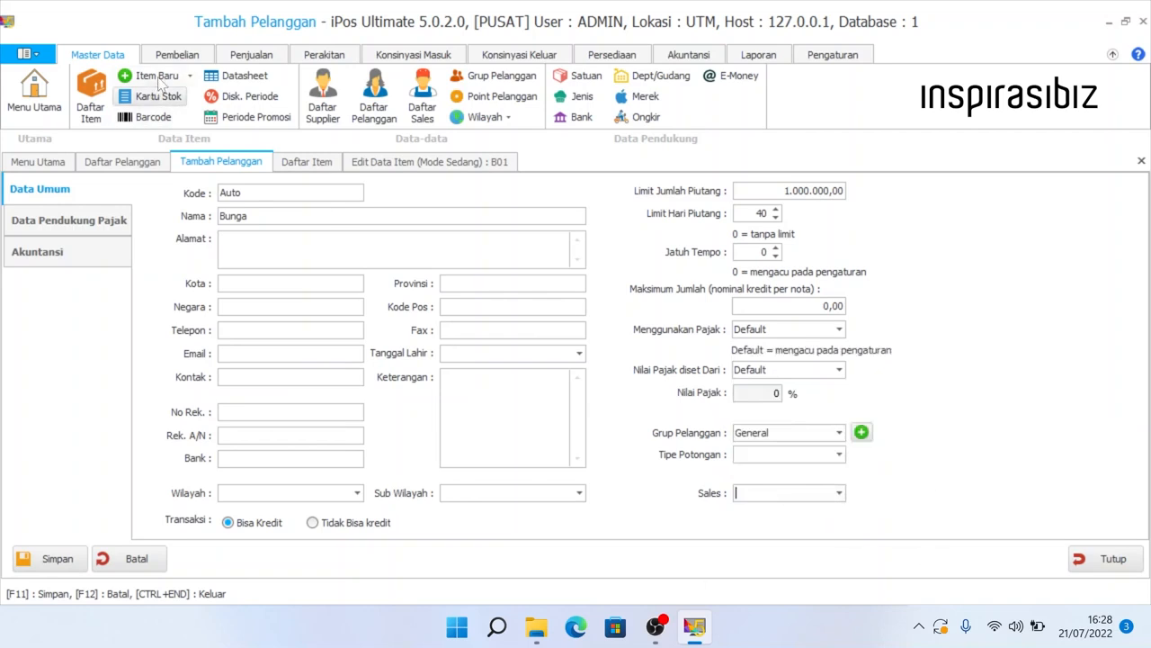
- Check the empty salespeople list and Sales choices, then show the tax details page
{"action": "left_click", "coordinate": [422, 108]}
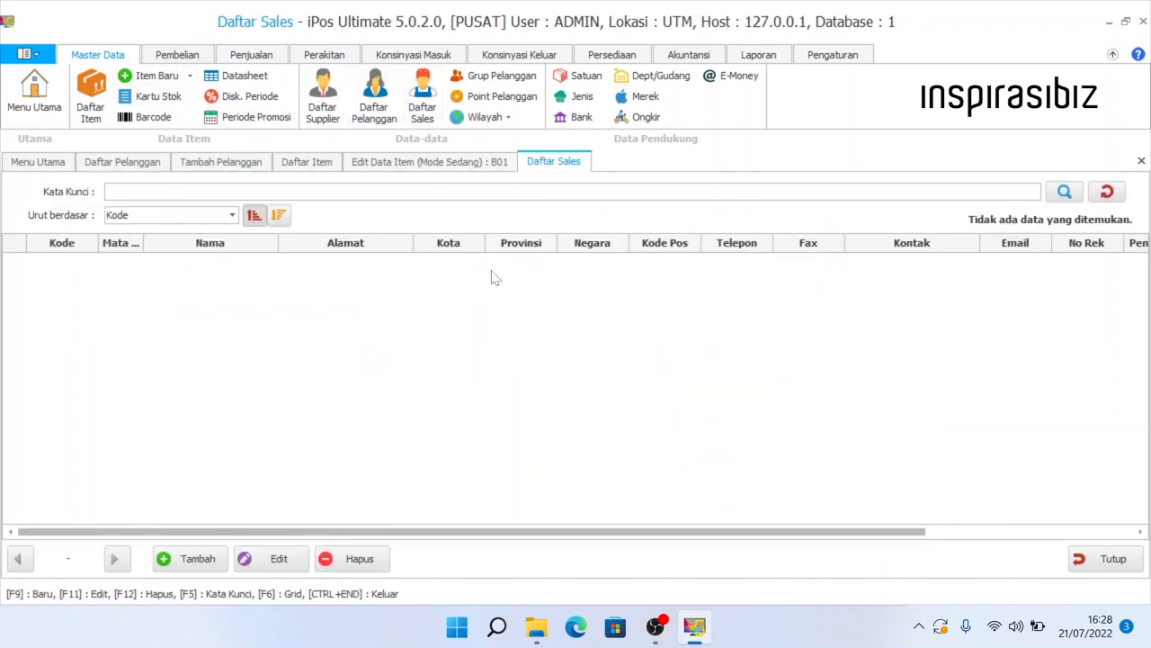
{"action": "left_click", "coordinate": [1141, 160]}
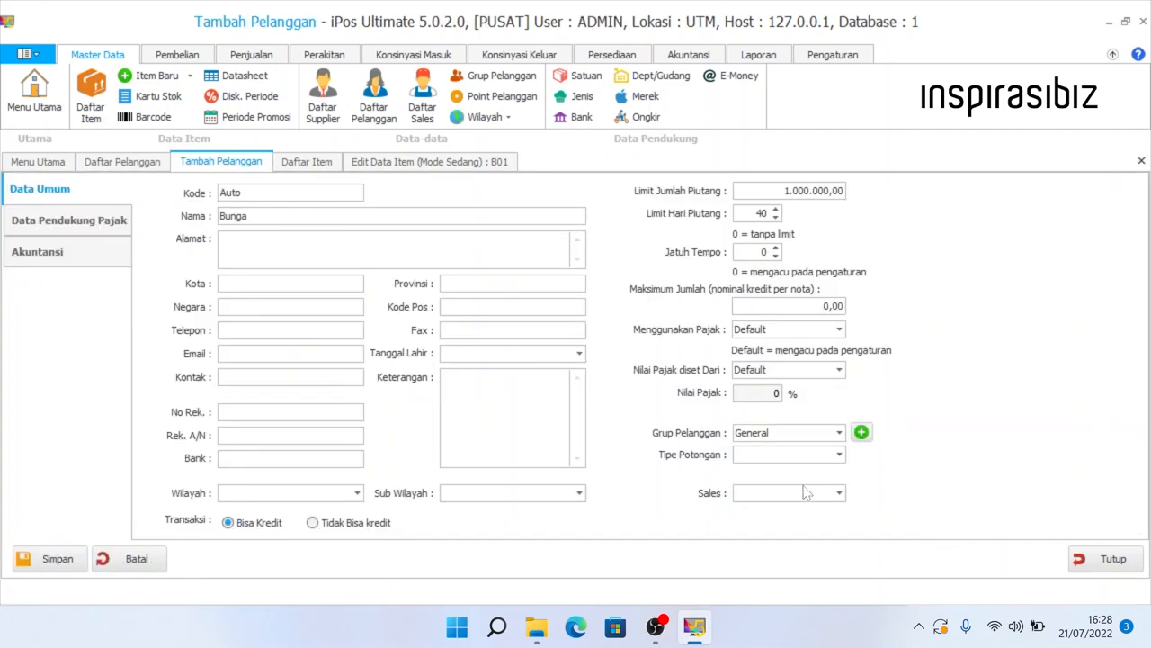
{"action": "left_click", "coordinate": [839, 495]}
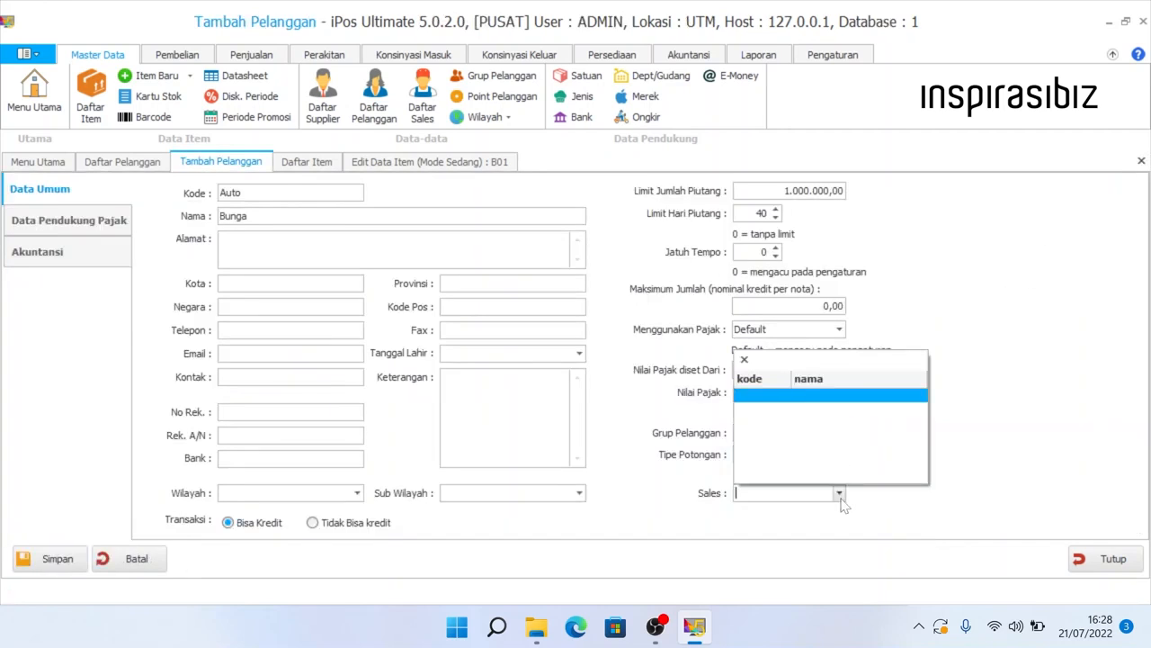
{"action": "left_click", "coordinate": [841, 500]}
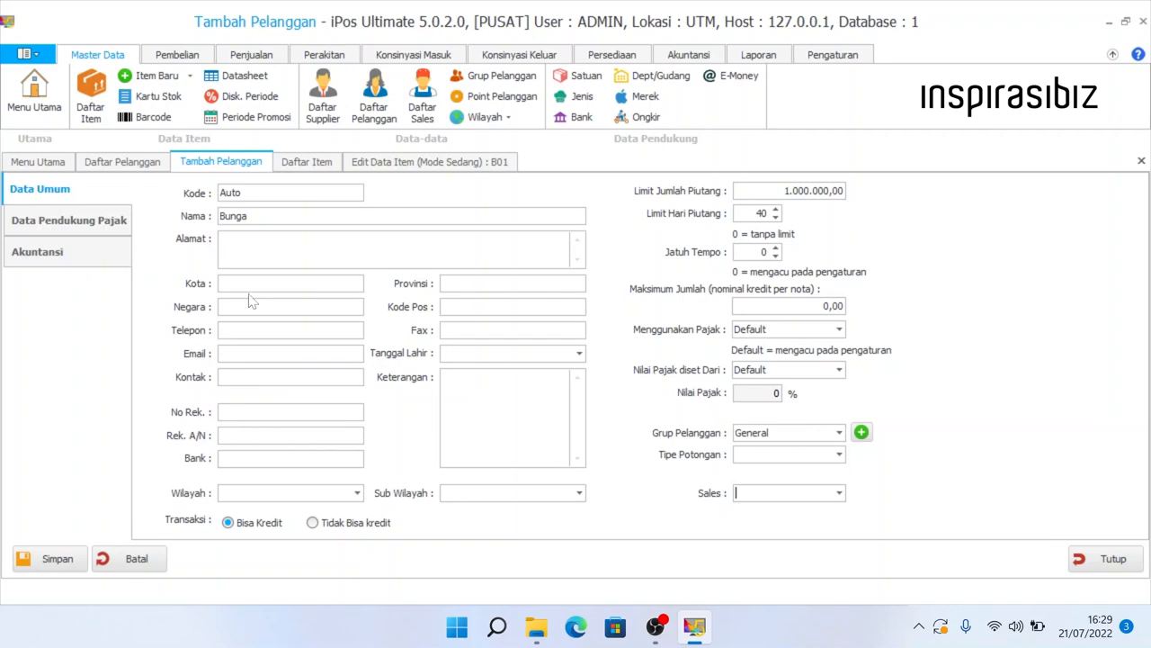
{"action": "left_click", "coordinate": [104, 225]}
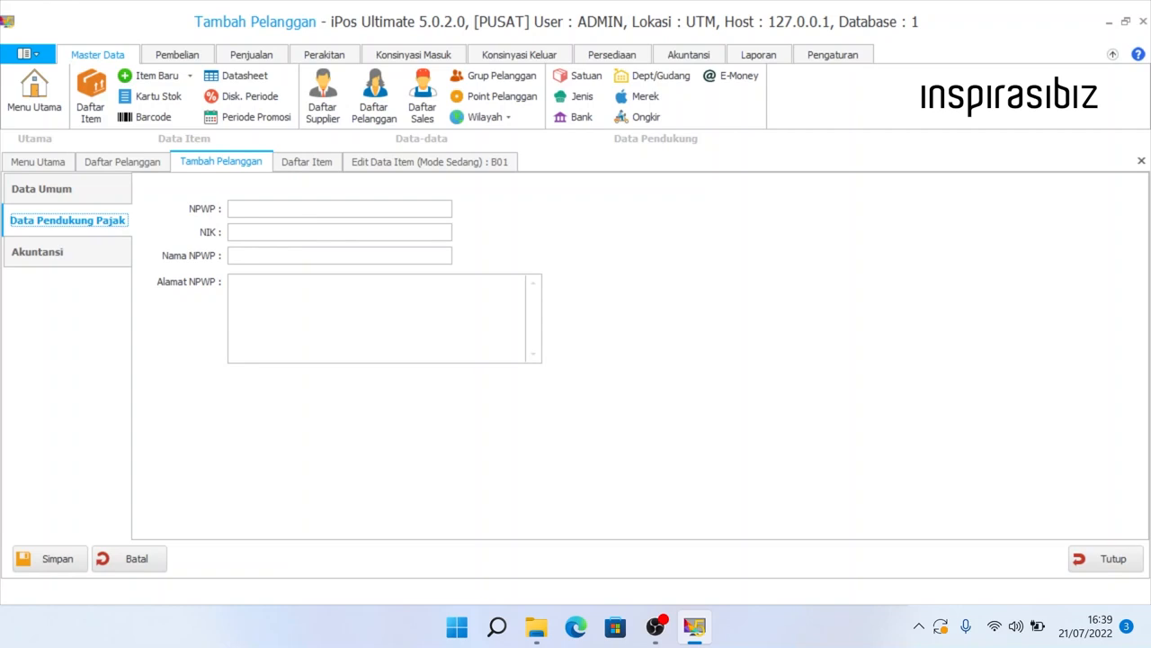
- Enter the all-zero NPWP number 00.000.000.0-000.000
{"action": "left_click", "coordinate": [283, 209]}
{"action": "left_click", "coordinate": [282, 232]}
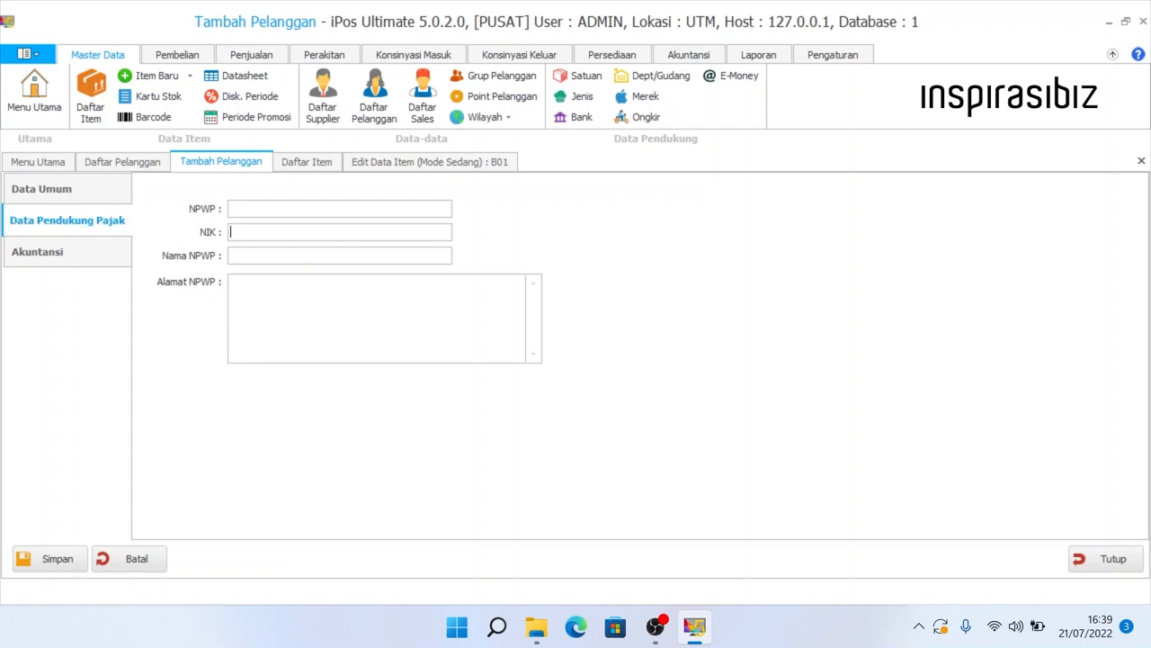
{"action": "left_click", "coordinate": [288, 260]}
{"action": "left_click", "coordinate": [288, 290]}
{"action": "left_click", "coordinate": [284, 233]}
{"action": "left_click", "coordinate": [262, 214]}
{"action": "type", "text": "00.000.000.0-000.00"}
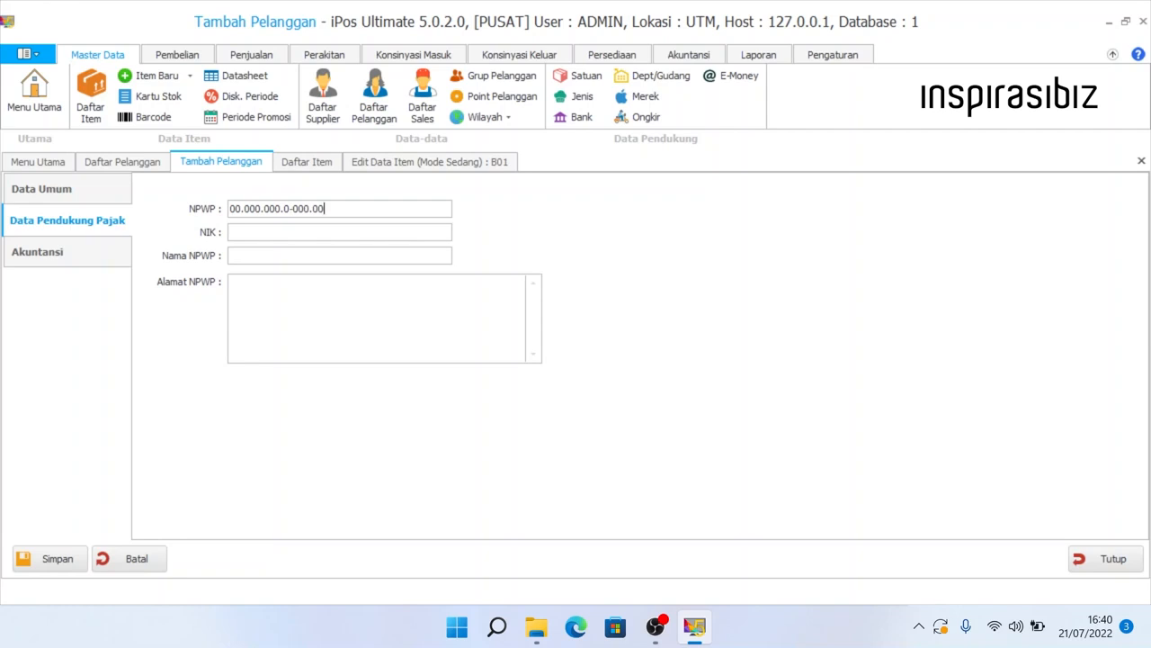
{"action": "type", "text": "0"}
{"action": "key", "text": "shift+Left"}
{"action": "key", "text": "shift+Left"}
{"action": "key", "text": "shift+Left"}
{"action": "key", "text": "shift+Left"}
{"action": "key", "text": "shift+Left"}
{"action": "key", "text": "shift+Left"}
{"action": "key", "text": "shift+Left"}
{"action": "key", "text": "shift+Left"}
{"action": "key", "text": "shift+Left"}
{"action": "key", "text": "shift+Home"}
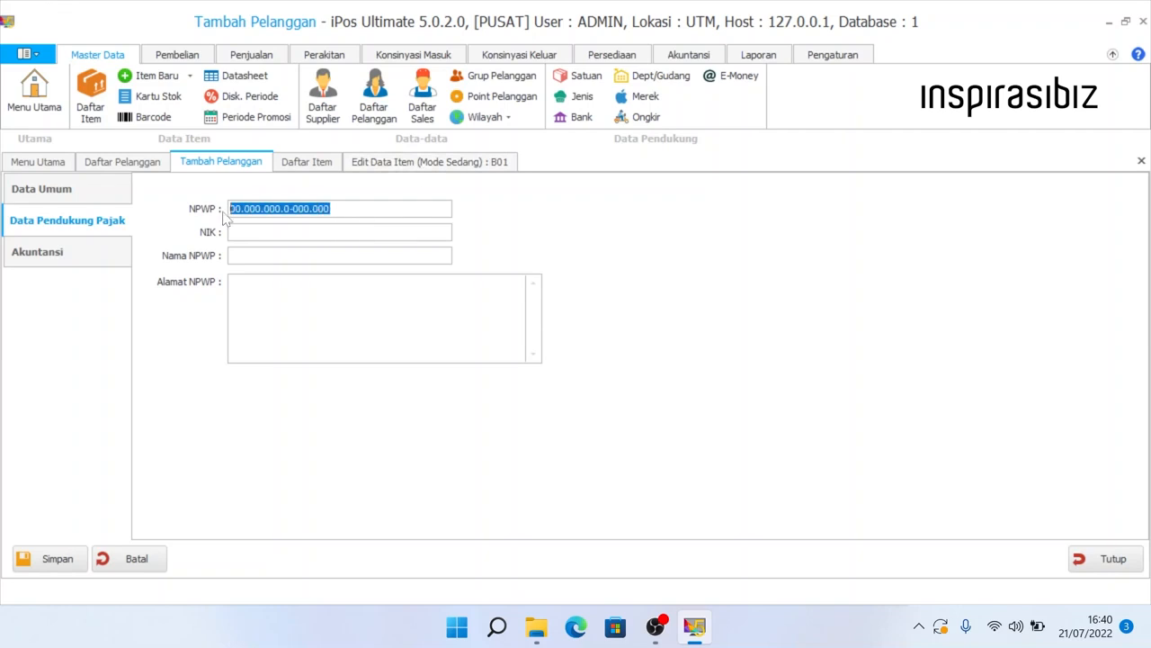
{"action": "key", "text": "End"}
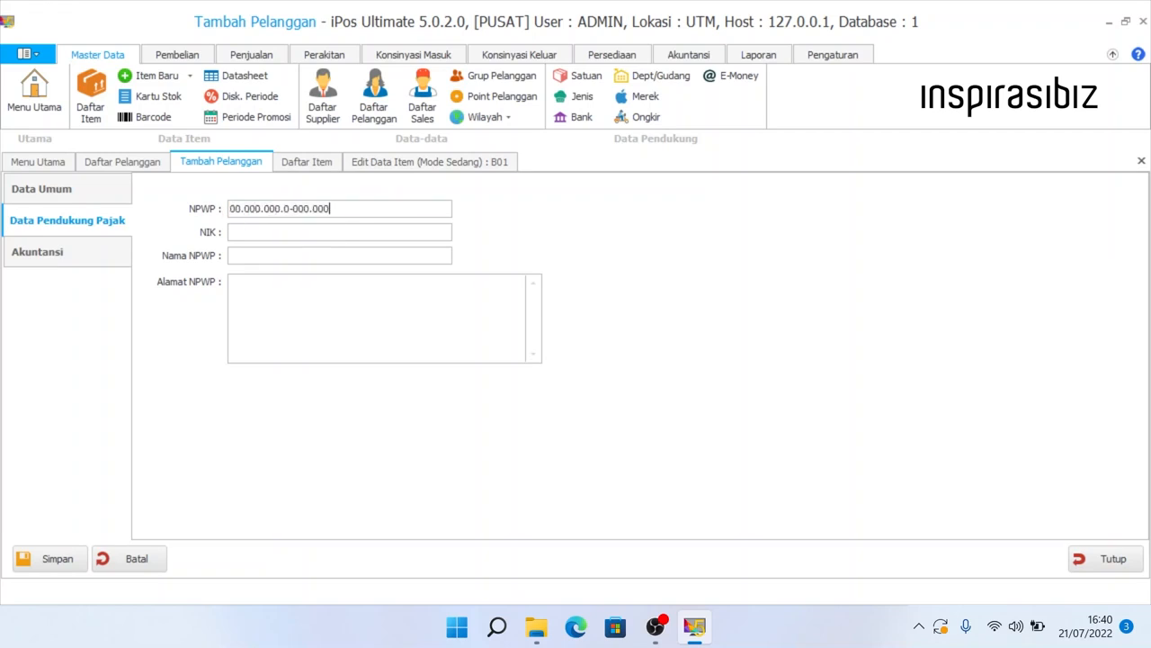
- Enter a 16-zero NIK, the customer's name as Nama NPWP, and the tax address
{"action": "left_click", "coordinate": [270, 232]}
{"action": "type", "text": "0000000000000000"}
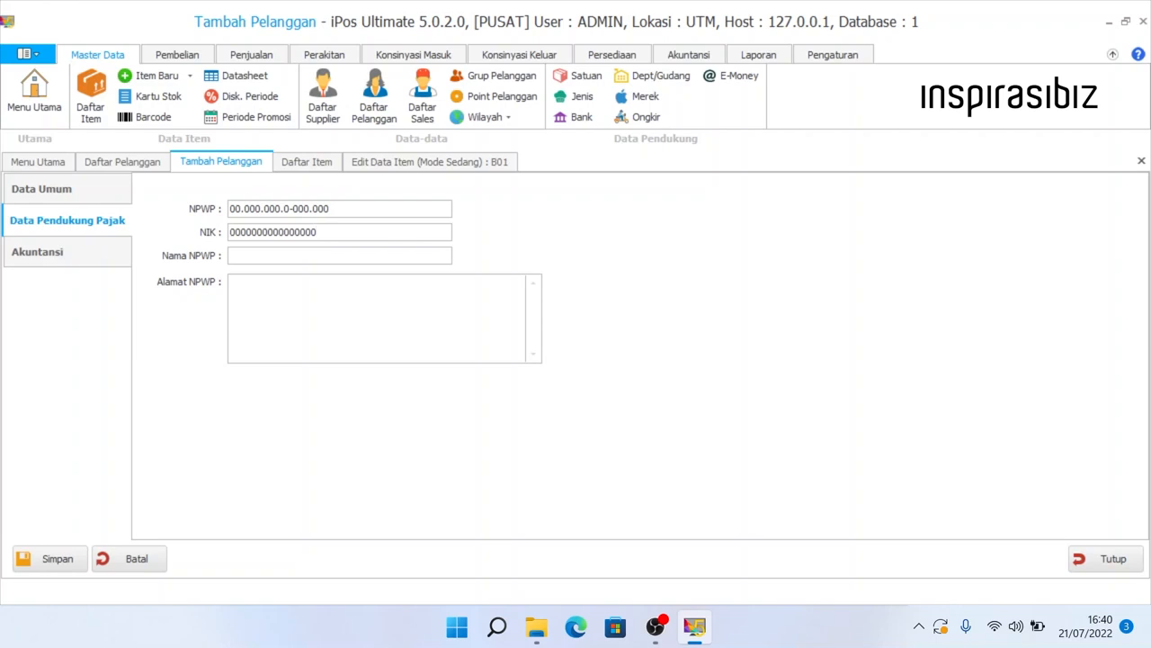
{"action": "left_click", "coordinate": [230, 255]}
{"action": "type", "text": "Bunga"}
{"action": "left_click", "coordinate": [232, 280]}
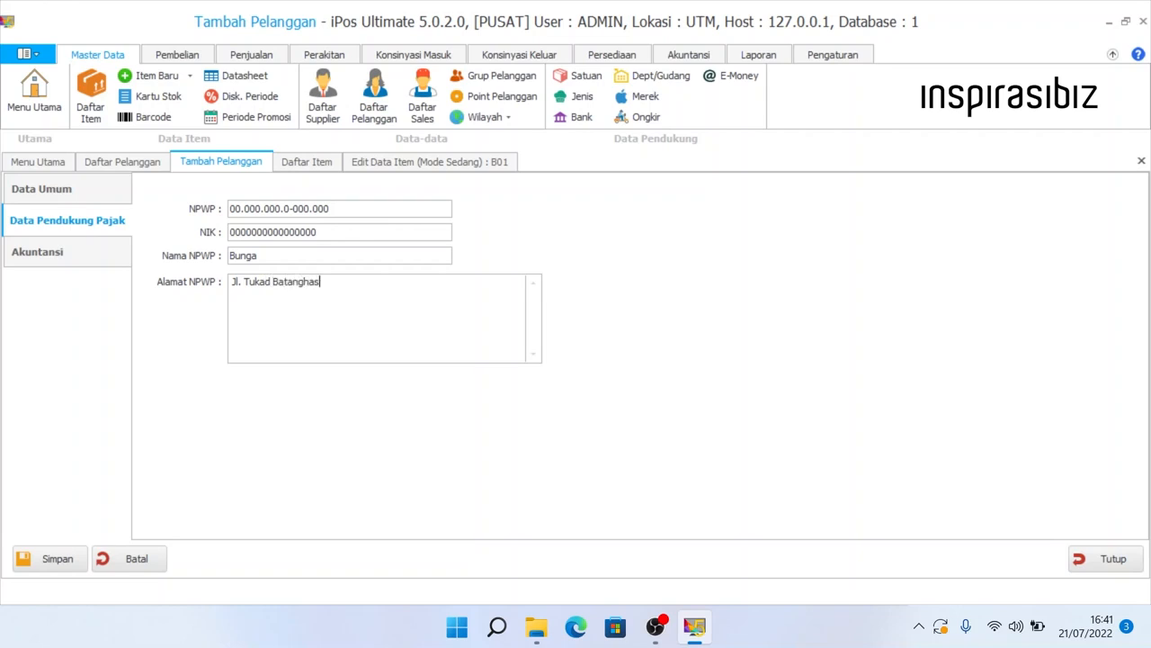
{"action": "left_click", "coordinate": [83, 231]}
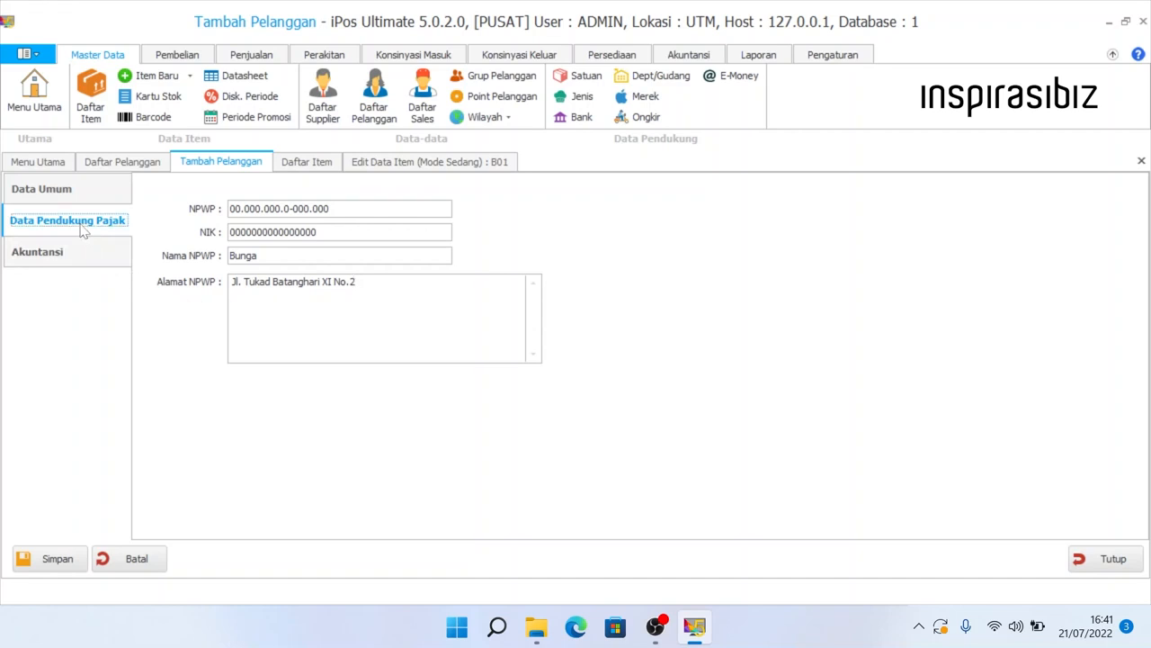
- Show the customer's Akuntansi page and switch the ribbon to Akuntansi
{"action": "left_click", "coordinate": [82, 259]}
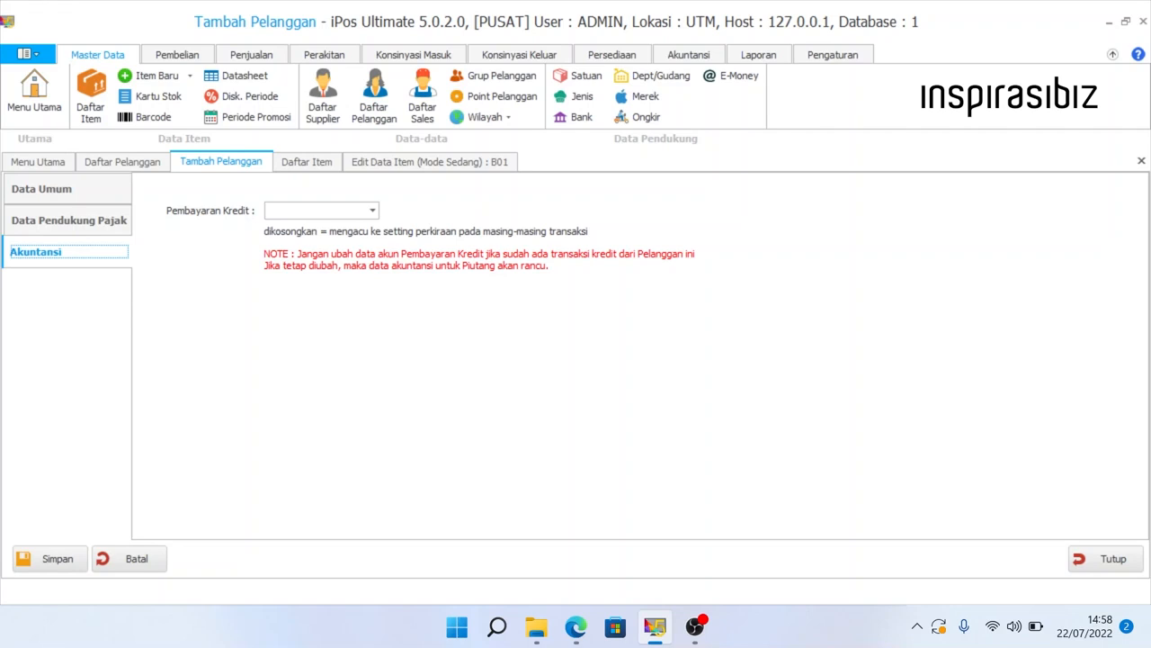
{"action": "left_click", "coordinate": [688, 55]}
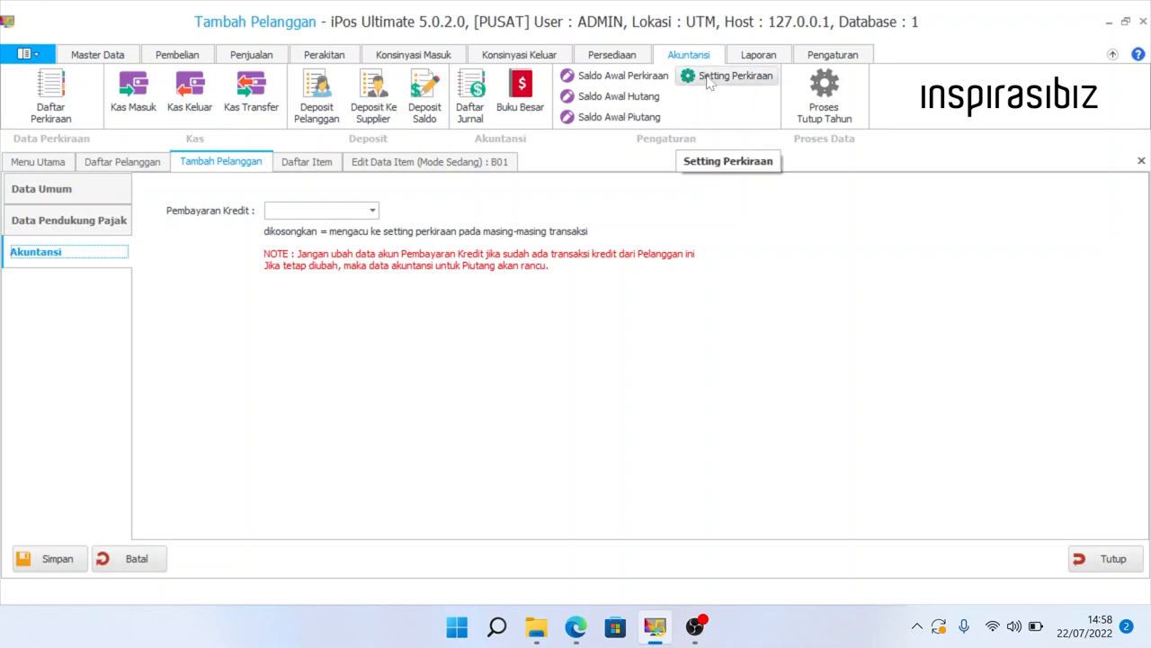
{"action": "left_click", "coordinate": [710, 79]}
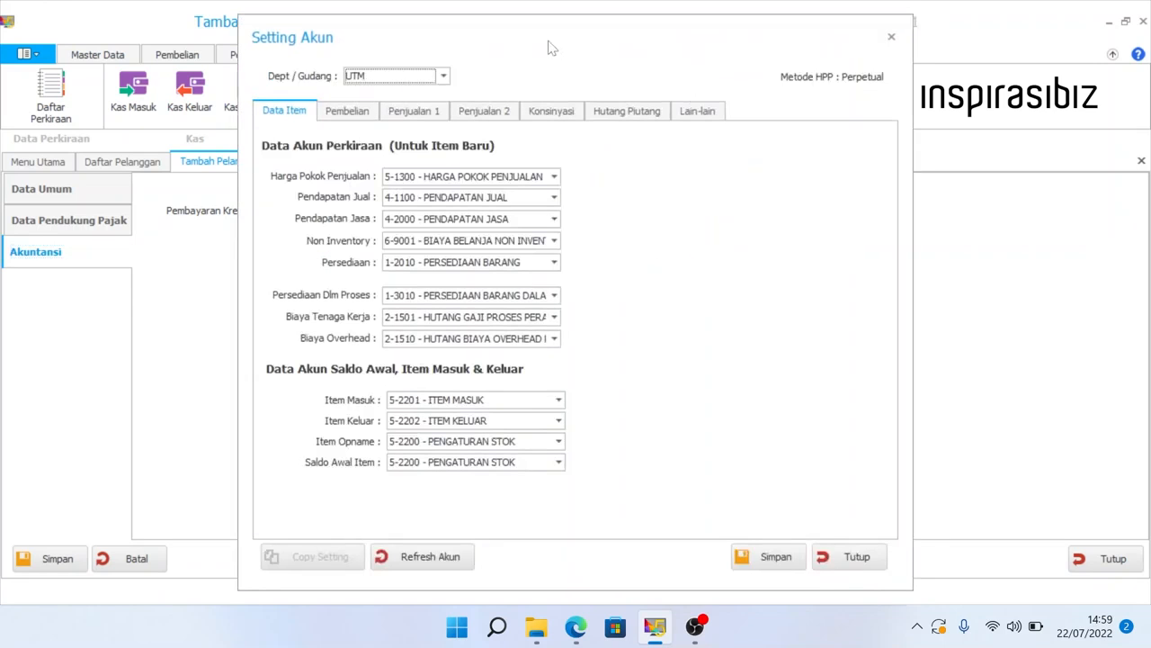
{"action": "left_click_drag", "start_coordinate": [548, 40], "coordinate": [727, 38]}
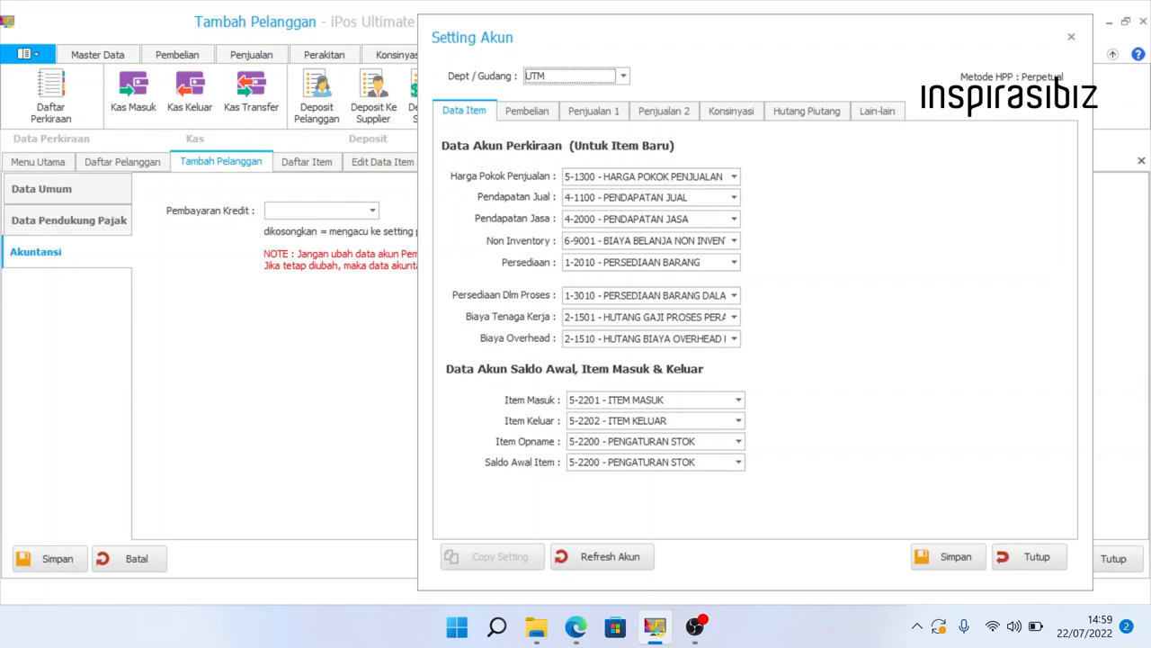
{"action": "left_click", "coordinate": [574, 112]}
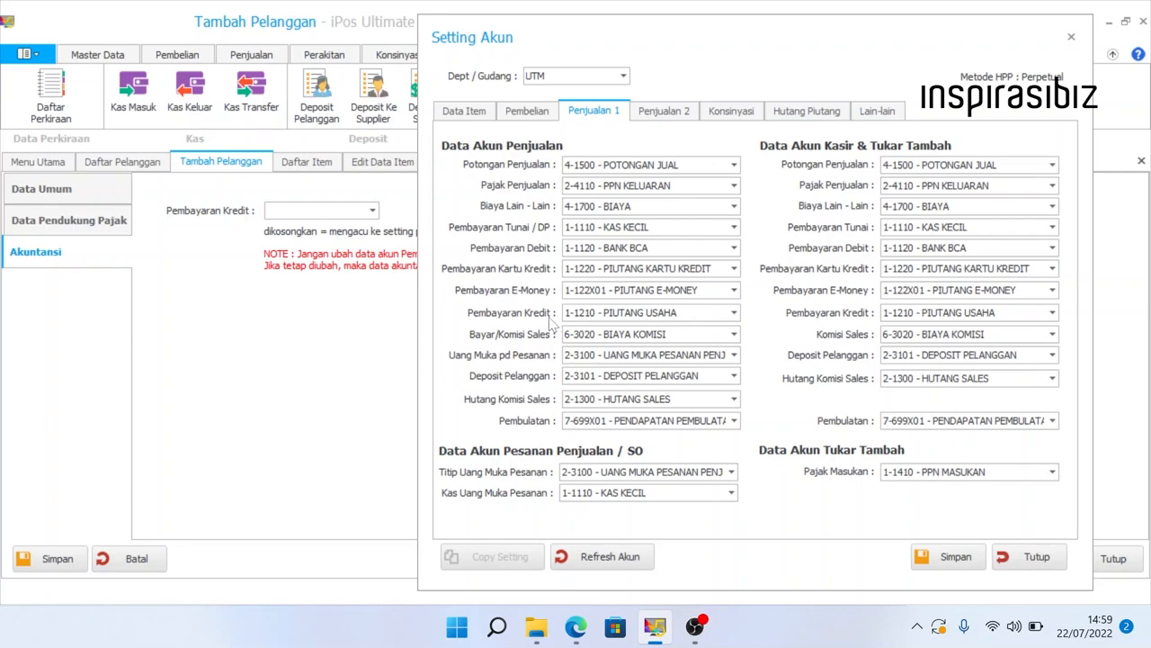
{"action": "left_click_drag", "start_coordinate": [680, 312], "coordinate": [560, 315]}
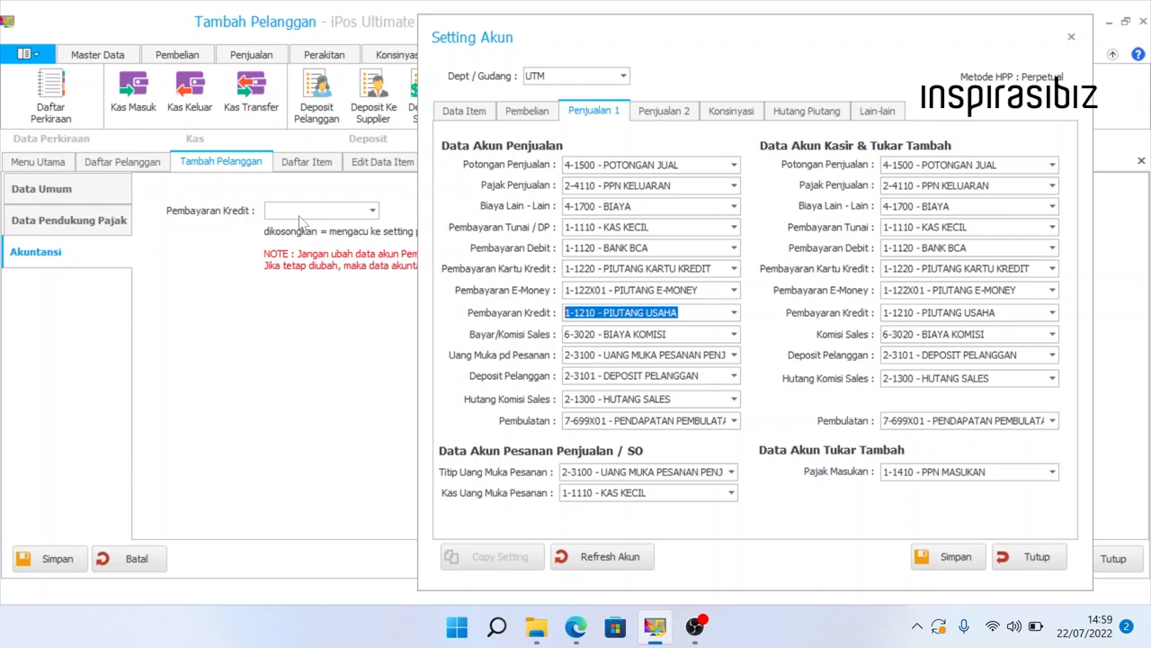
{"action": "left_click", "coordinate": [1028, 557]}
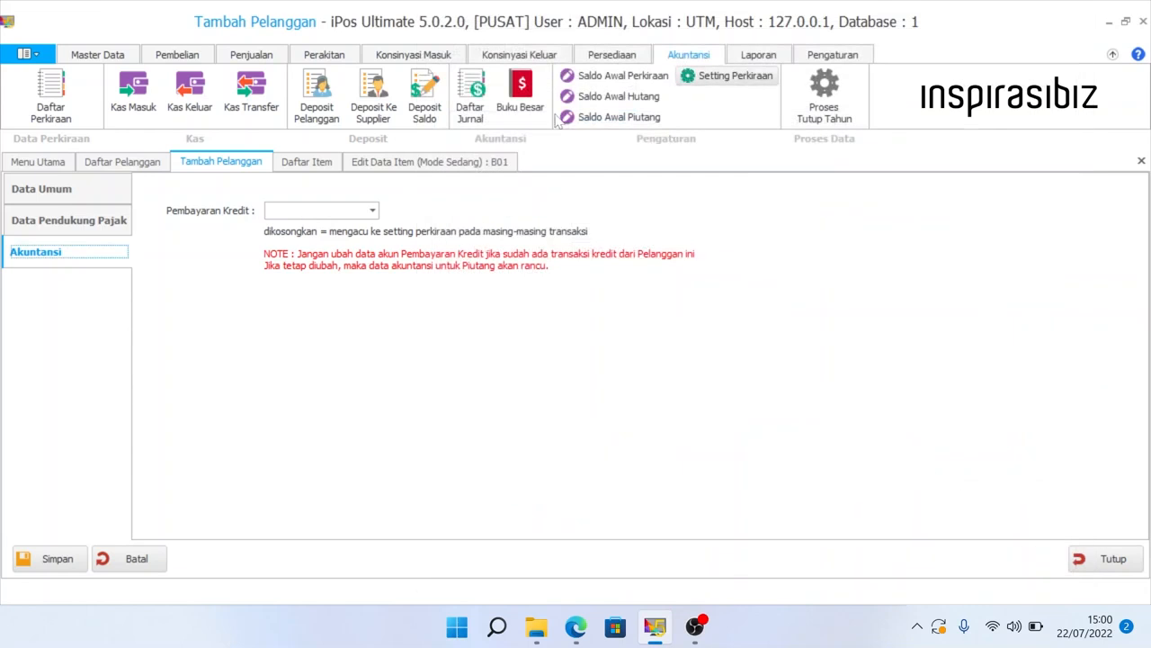
- Start a new account in the chart of accounts, positioned under 1-1200 PIUTANG
{"action": "left_click", "coordinate": [51, 99]}
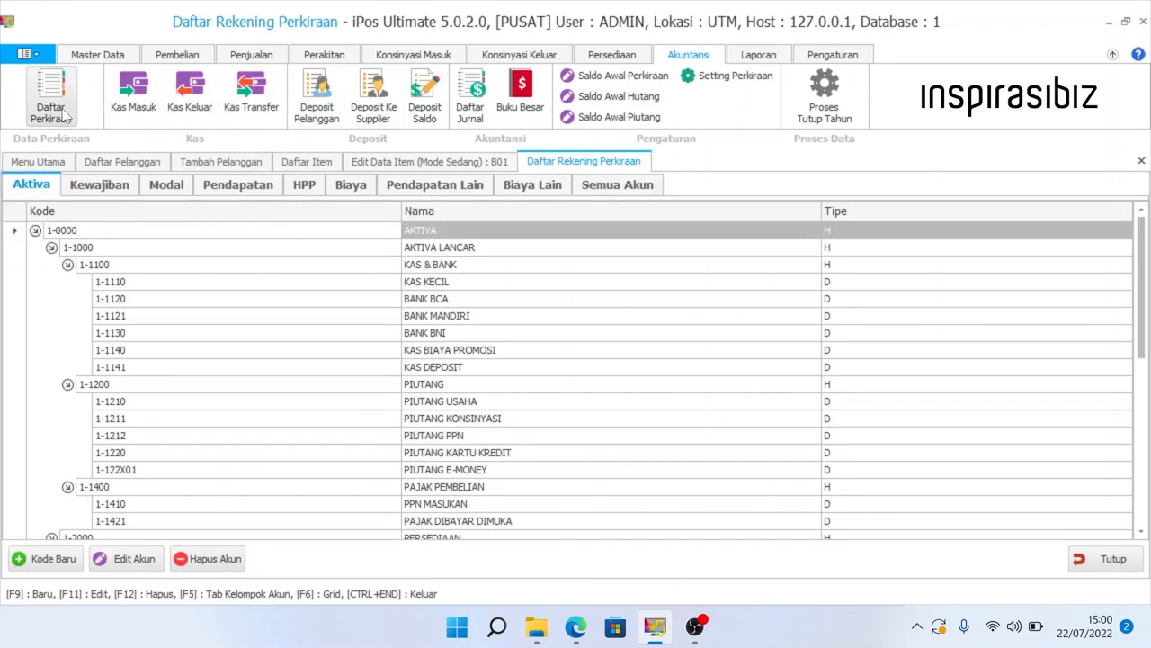
{"action": "left_click", "coordinate": [70, 561]}
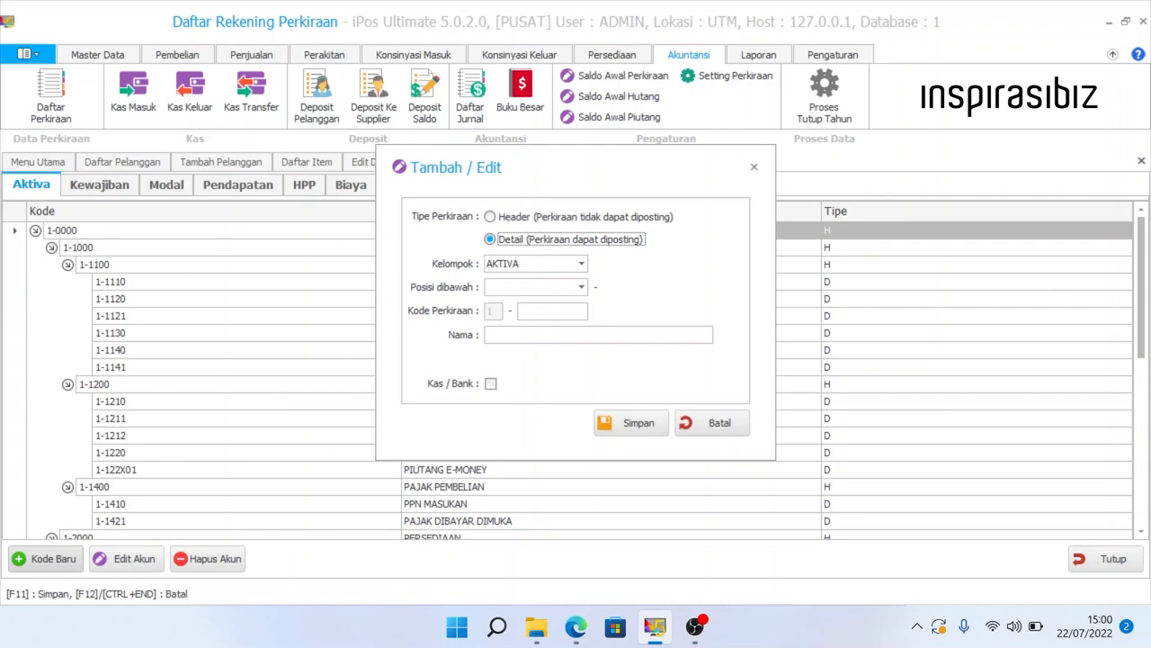
{"action": "key", "text": "Tab"}
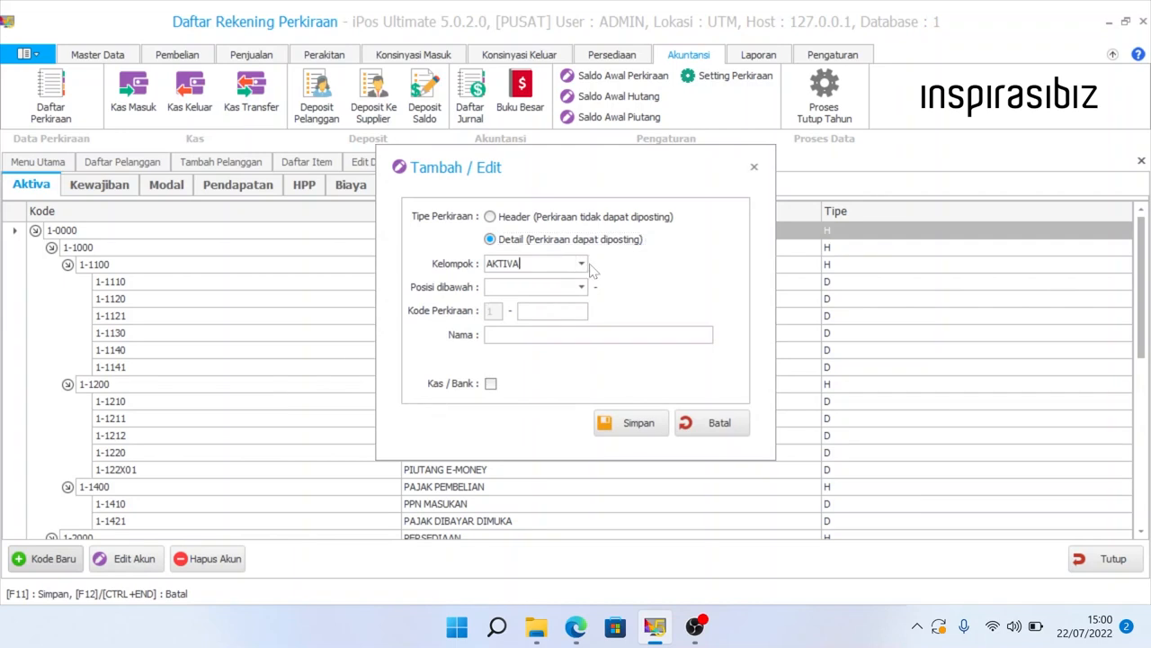
{"action": "key", "text": "Tab"}
{"action": "left_click", "coordinate": [582, 287]}
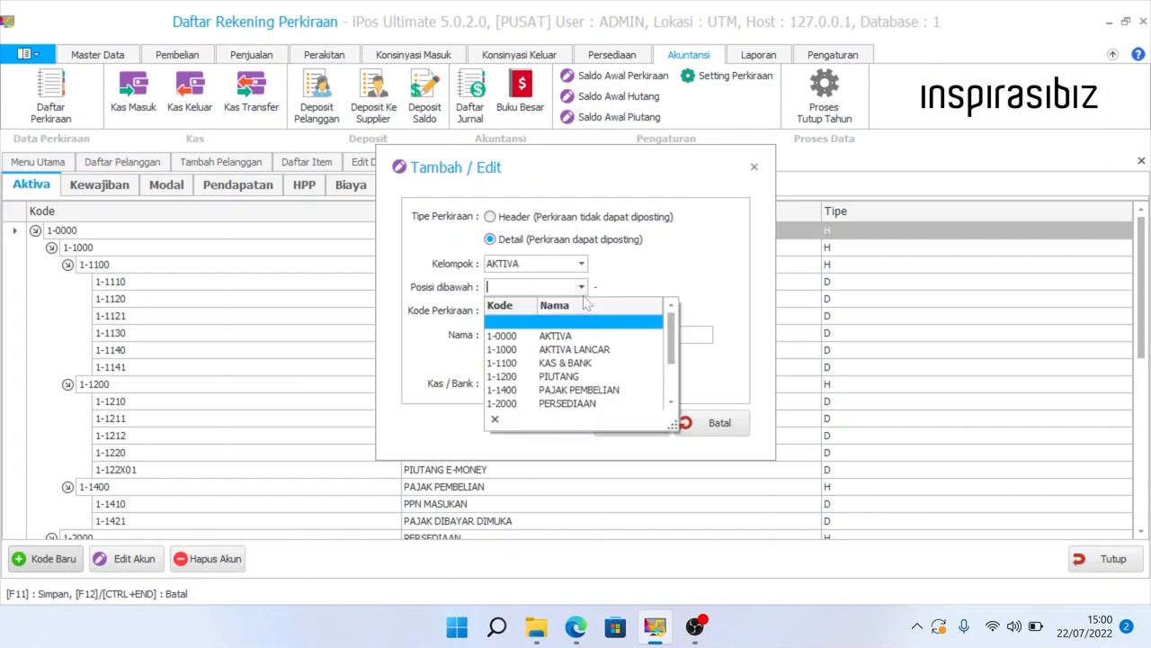
{"action": "left_click", "coordinate": [580, 376]}
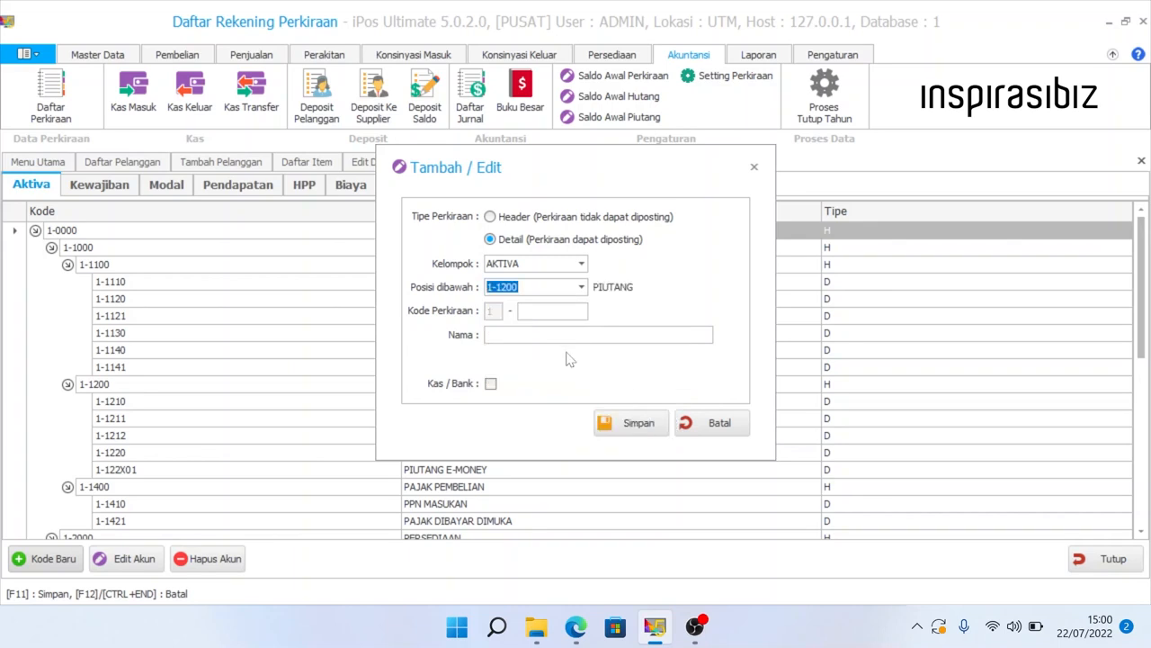
{"action": "left_click", "coordinate": [547, 311]}
- Give it code 1213 and name PIUTANG PEL.BUNGA, then save it
{"action": "type", "text": "1213"}
{"action": "left_click", "coordinate": [519, 336]}
{"action": "type", "text": "PIUT"}
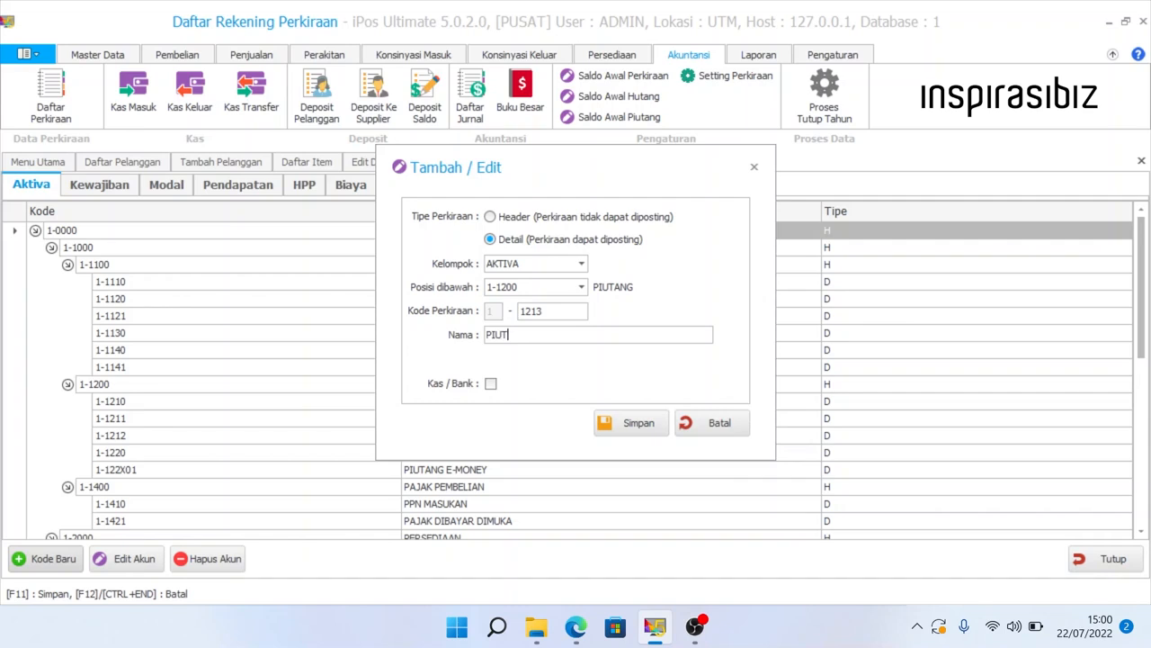
{"action": "type", "text": "ANG PEL.Bung"}
{"action": "key", "text": "BackSpace"}
{"action": "key", "text": "BackSpace"}
{"action": "key", "text": "BackSpace"}
{"action": "key", "text": "BackSpace"}
{"action": "type", "text": "BUNGA"}
{"action": "left_click", "coordinate": [632, 424]}
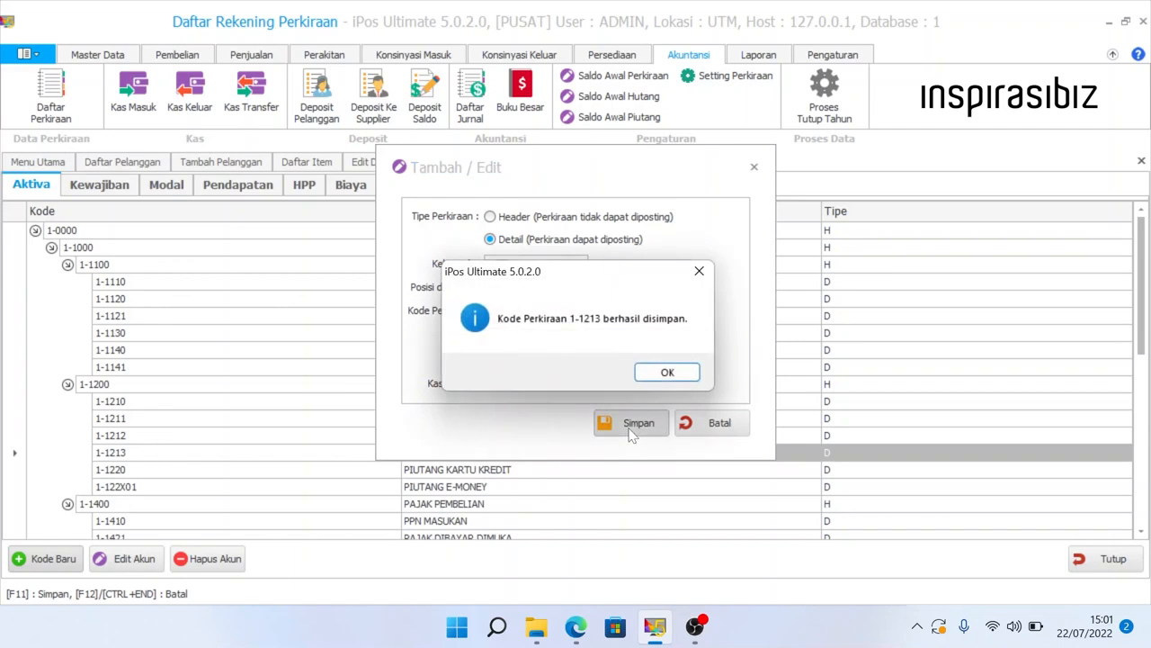
{"action": "left_click", "coordinate": [667, 372]}
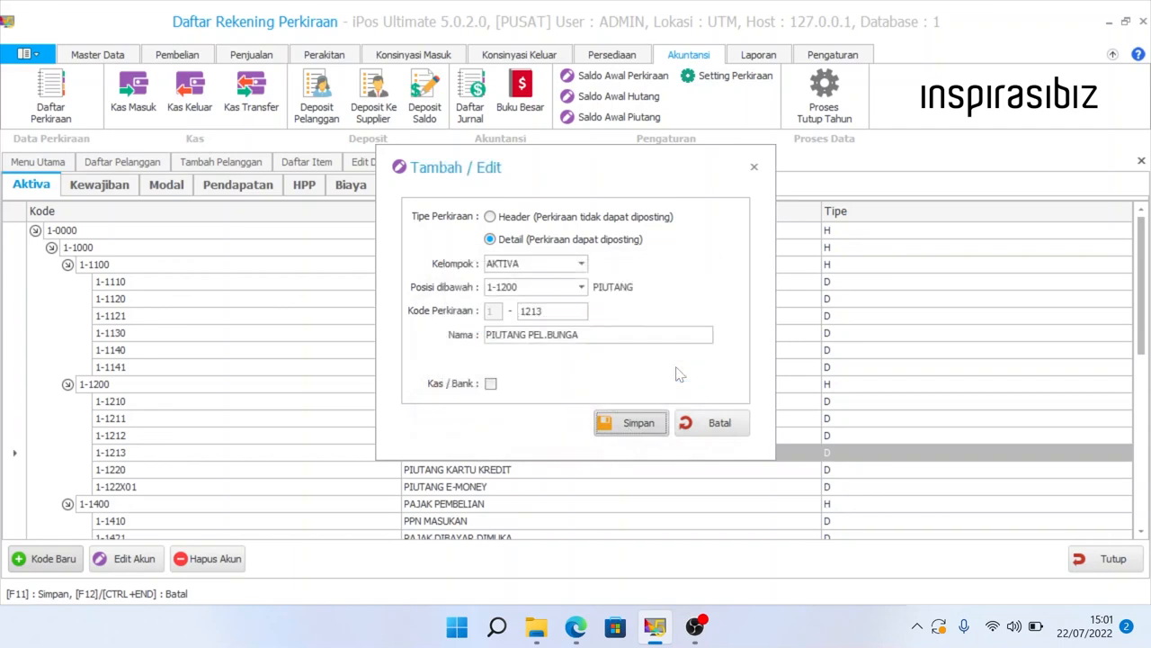
{"action": "left_click", "coordinate": [713, 423]}
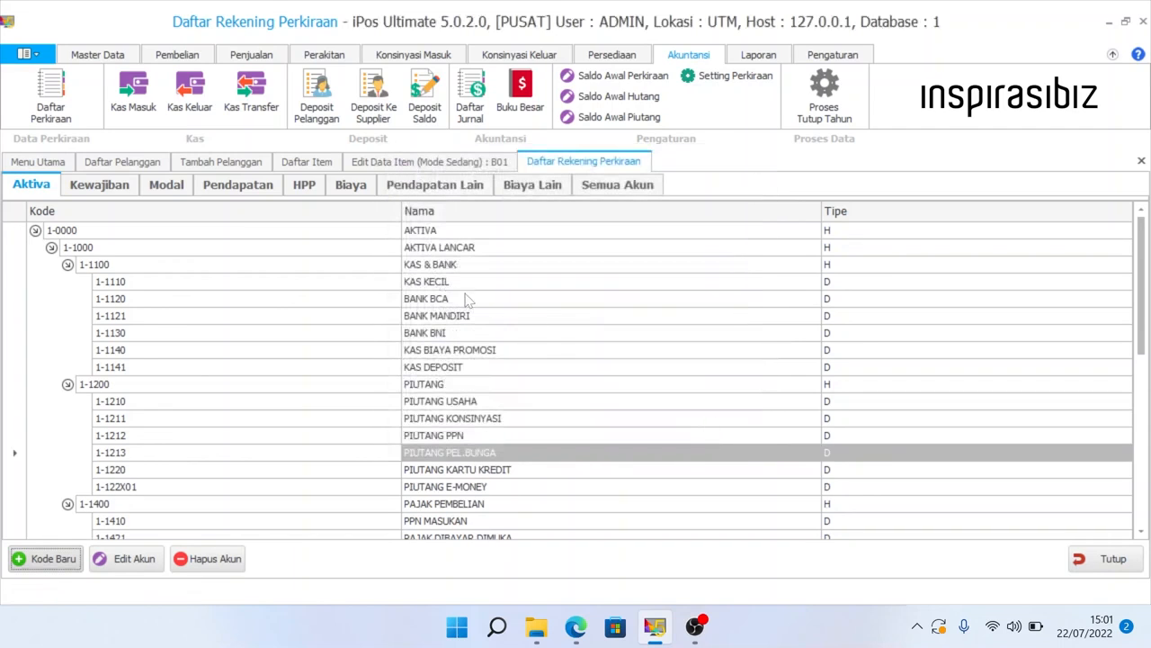
- Choose 1-1213 PIUTANG PEL.BUNGA as the customer's Pembayaran Kredit account
{"action": "left_click", "coordinate": [244, 166]}
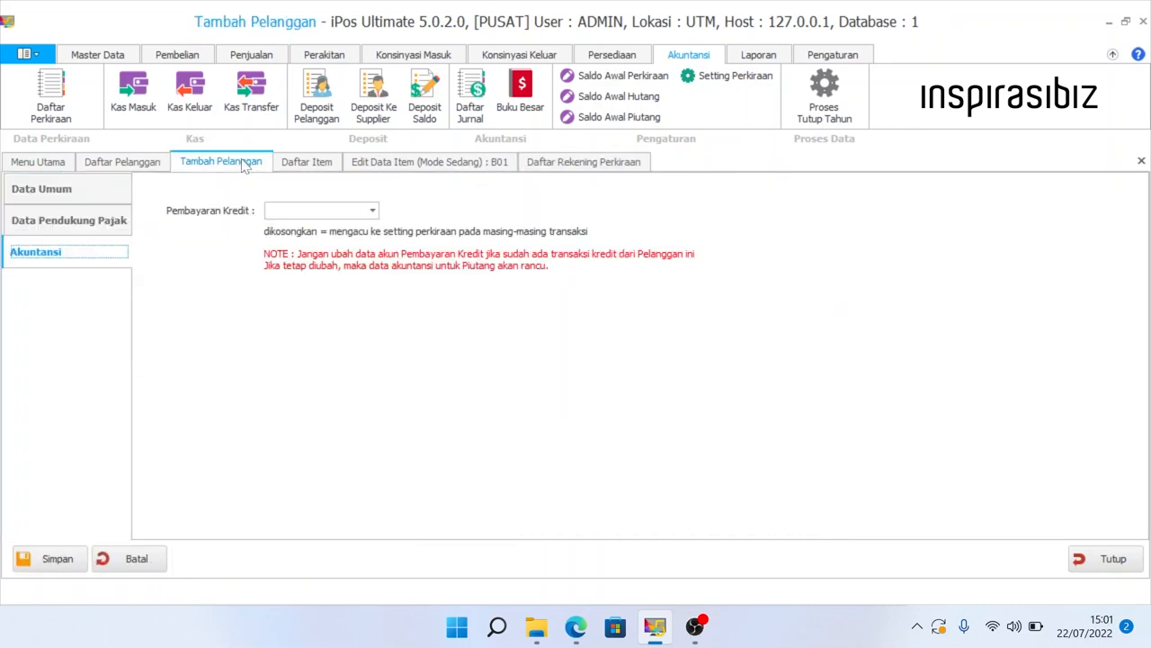
{"action": "left_click", "coordinate": [372, 211]}
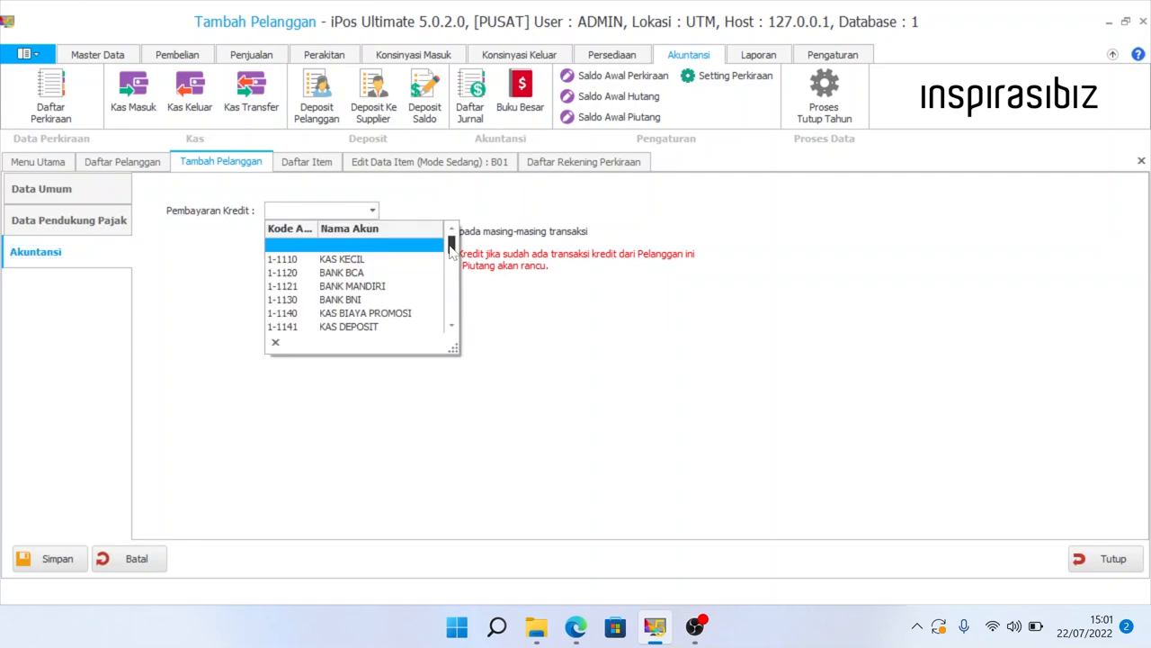
{"action": "left_click_drag", "start_coordinate": [451, 248], "coordinate": [451, 274]}
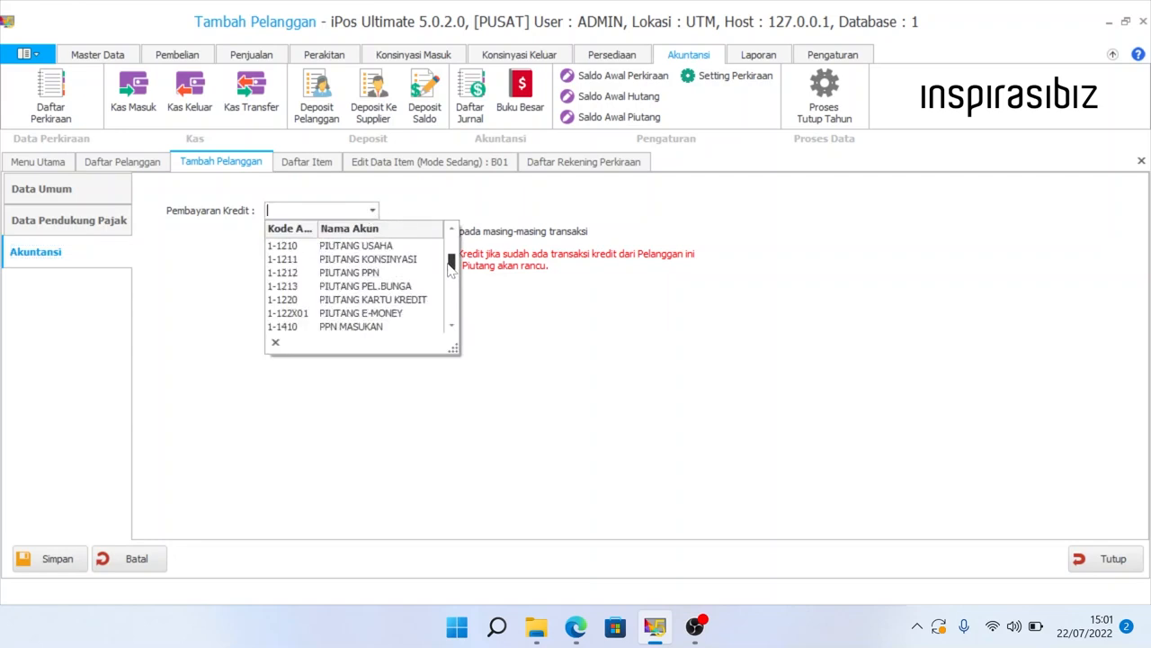
{"action": "left_click", "coordinate": [396, 287]}
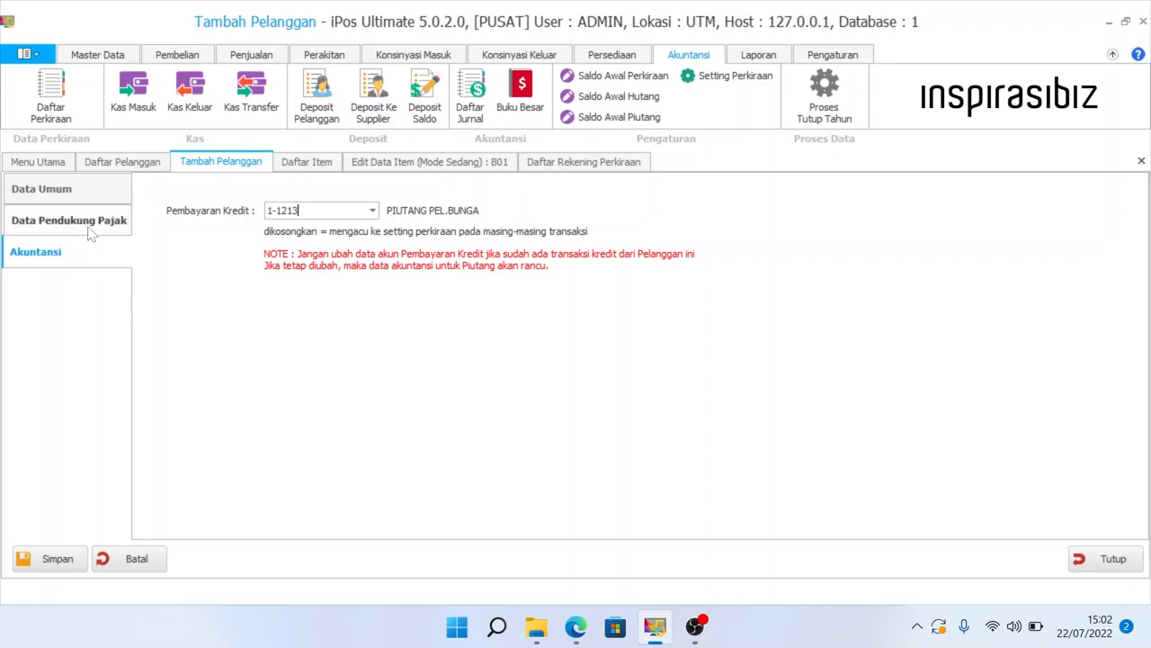
- Review the tax and general pages, then save the new customer
{"action": "left_click", "coordinate": [91, 232]}
{"action": "left_click", "coordinate": [80, 198]}
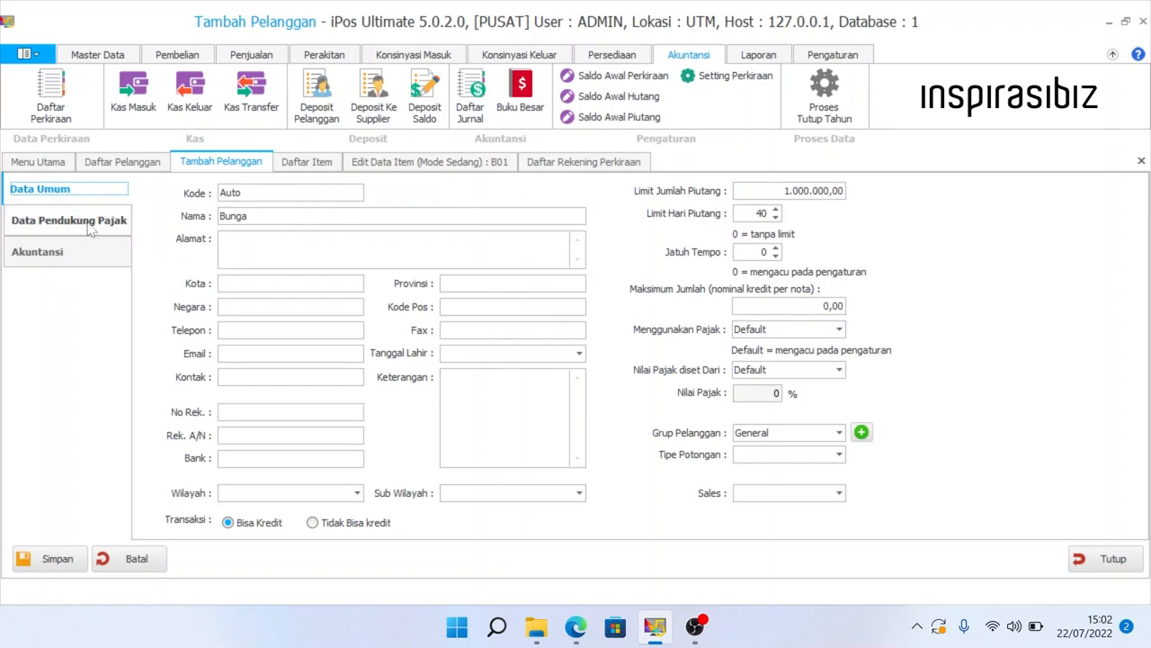
{"action": "left_click", "coordinate": [91, 231]}
{"action": "left_click", "coordinate": [94, 257]}
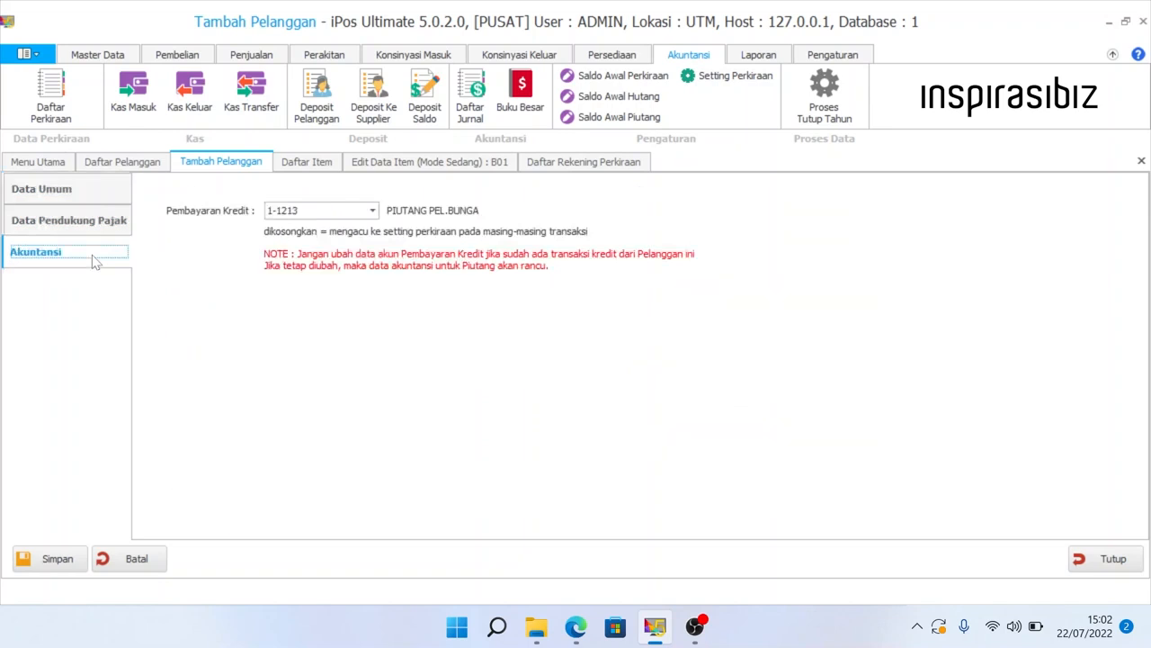
{"action": "left_click", "coordinate": [60, 560]}
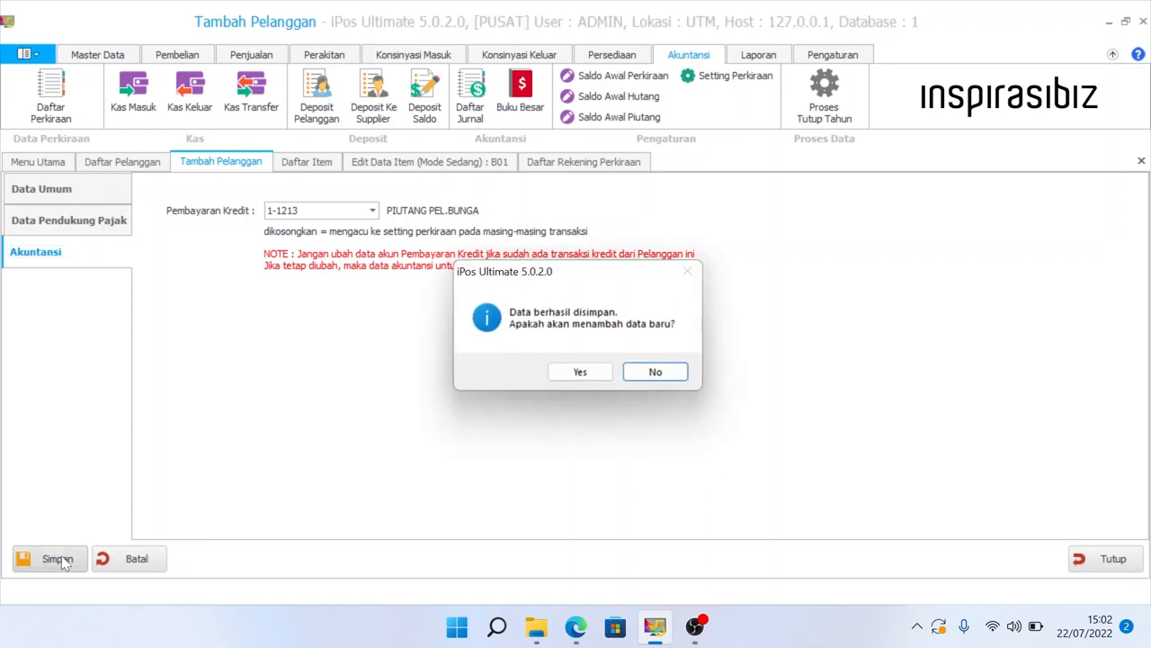
- Decline adding another customer and start a new sale from Daftar Penjualan
{"action": "left_click", "coordinate": [668, 378]}
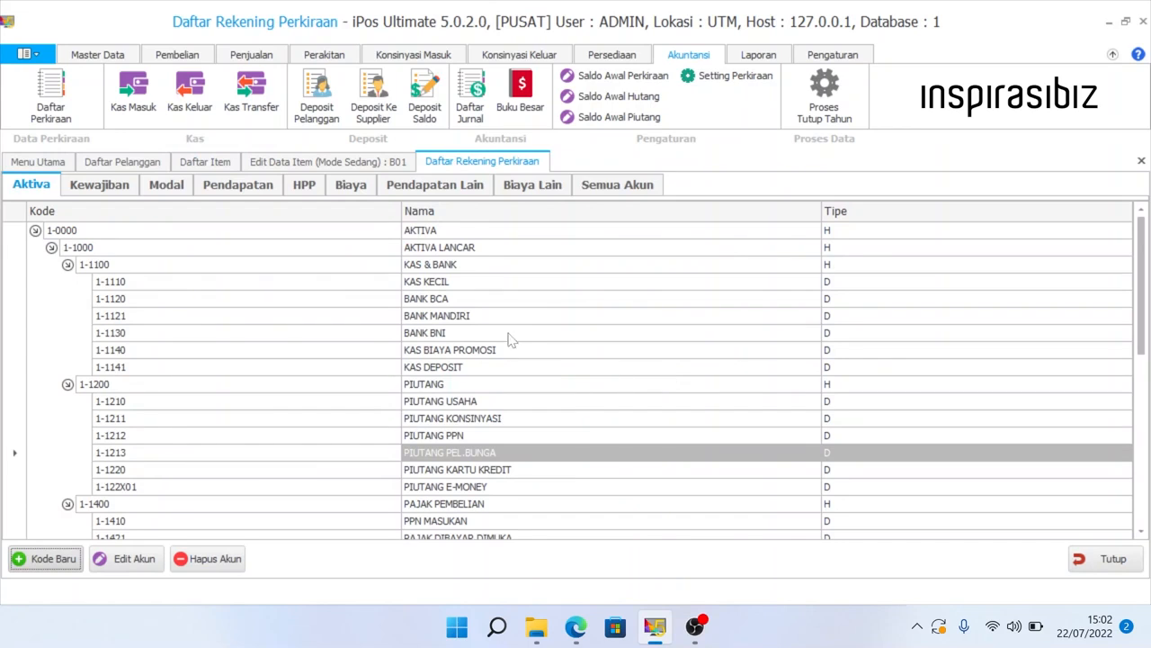
{"action": "left_click", "coordinate": [243, 58]}
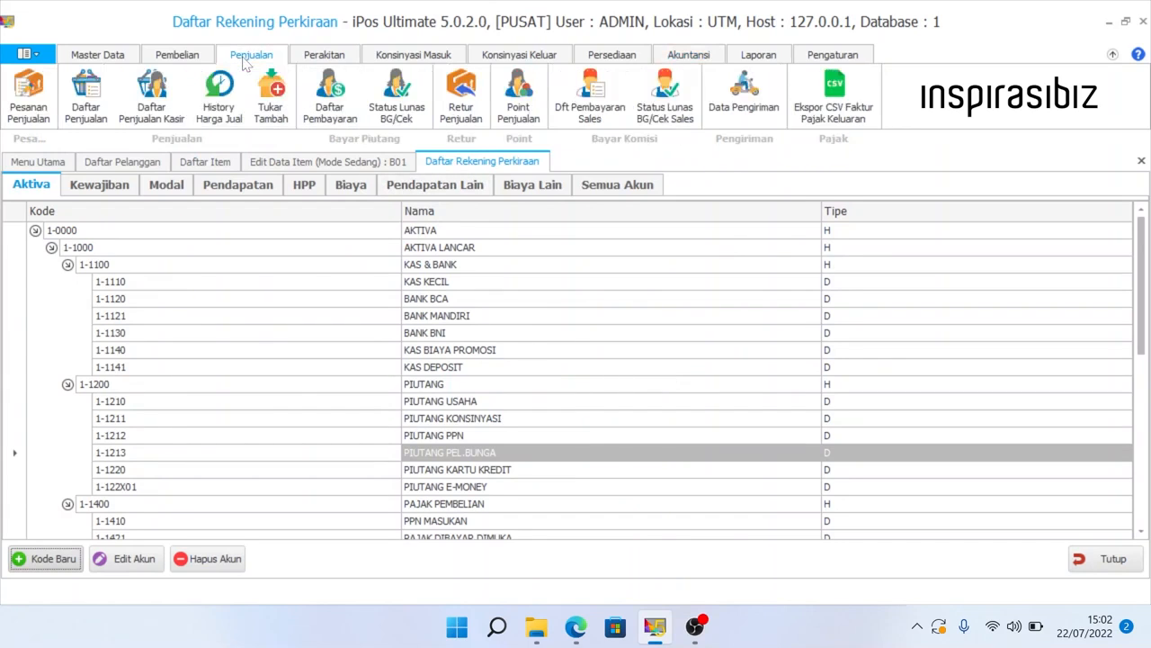
{"action": "left_click", "coordinate": [90, 100]}
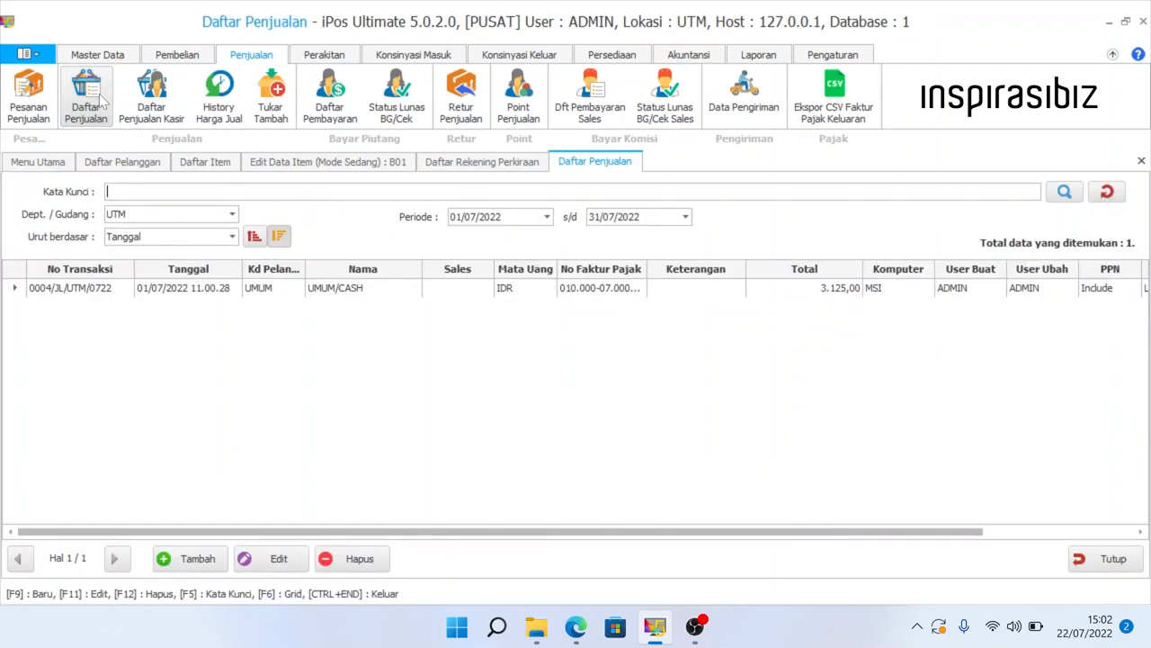
{"action": "left_click", "coordinate": [207, 562]}
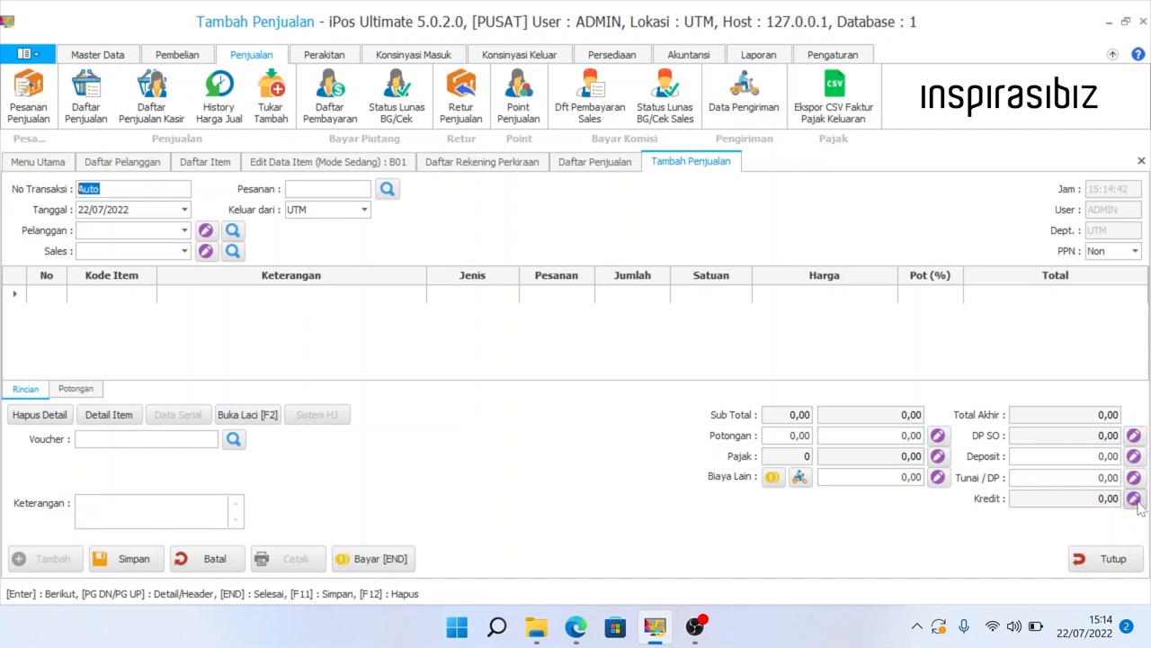
- Check that credit sales default to the PIUTANG USAHA account
{"action": "left_click", "coordinate": [1134, 499]}
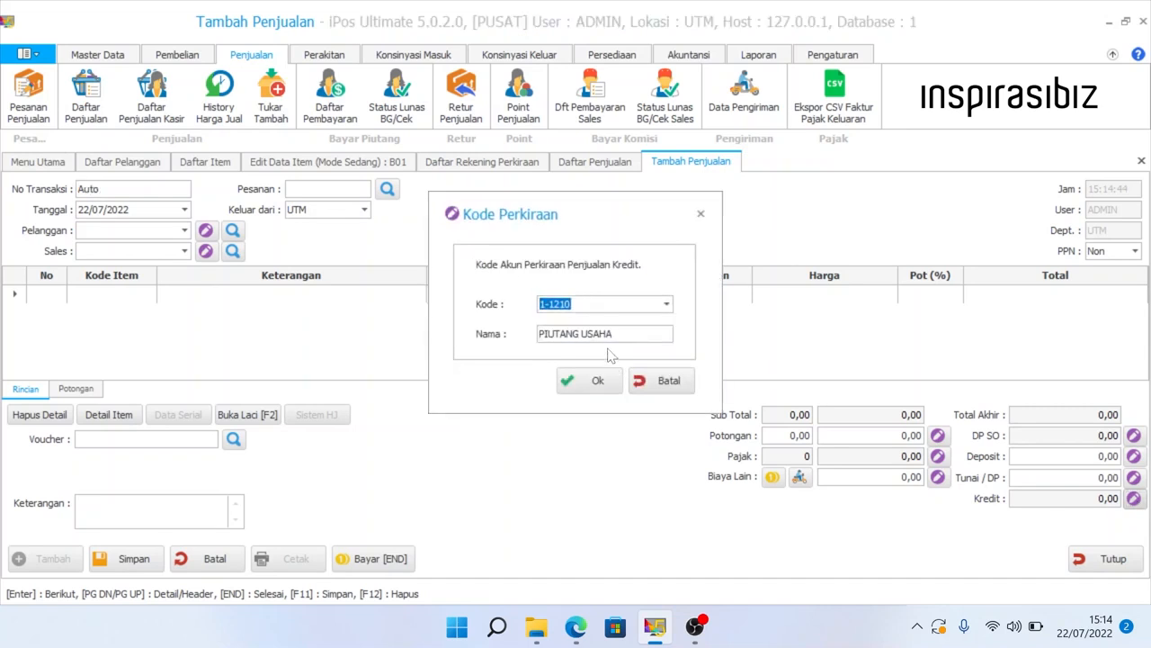
{"action": "left_click_drag", "start_coordinate": [614, 333], "coordinate": [538, 334]}
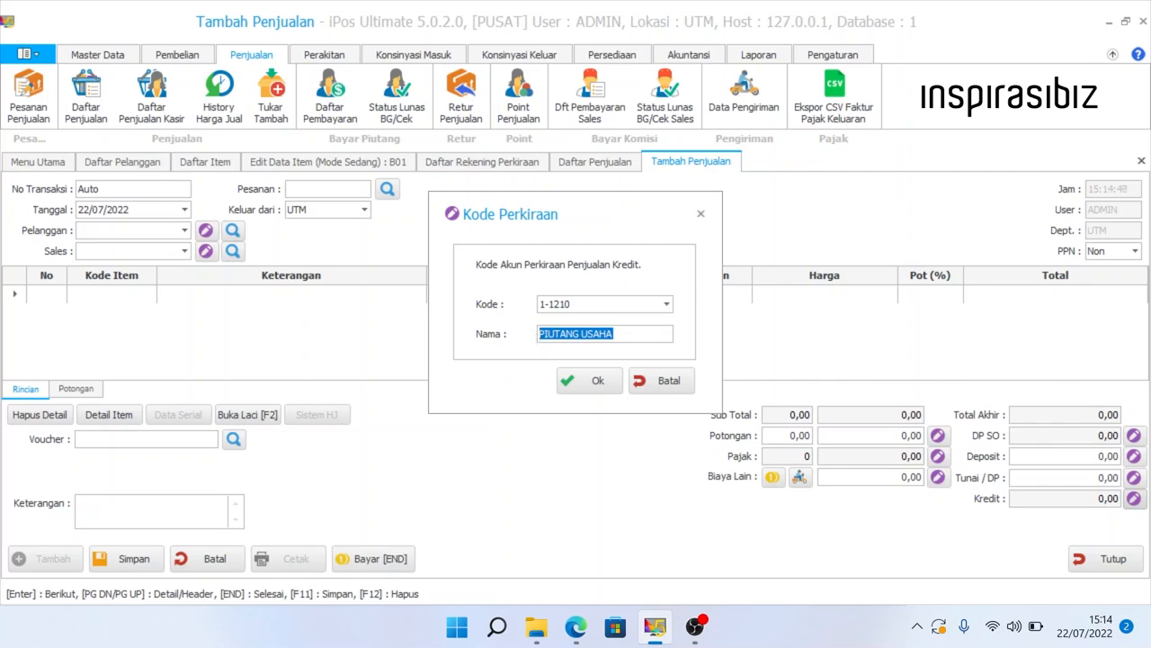
{"action": "left_click", "coordinate": [662, 383]}
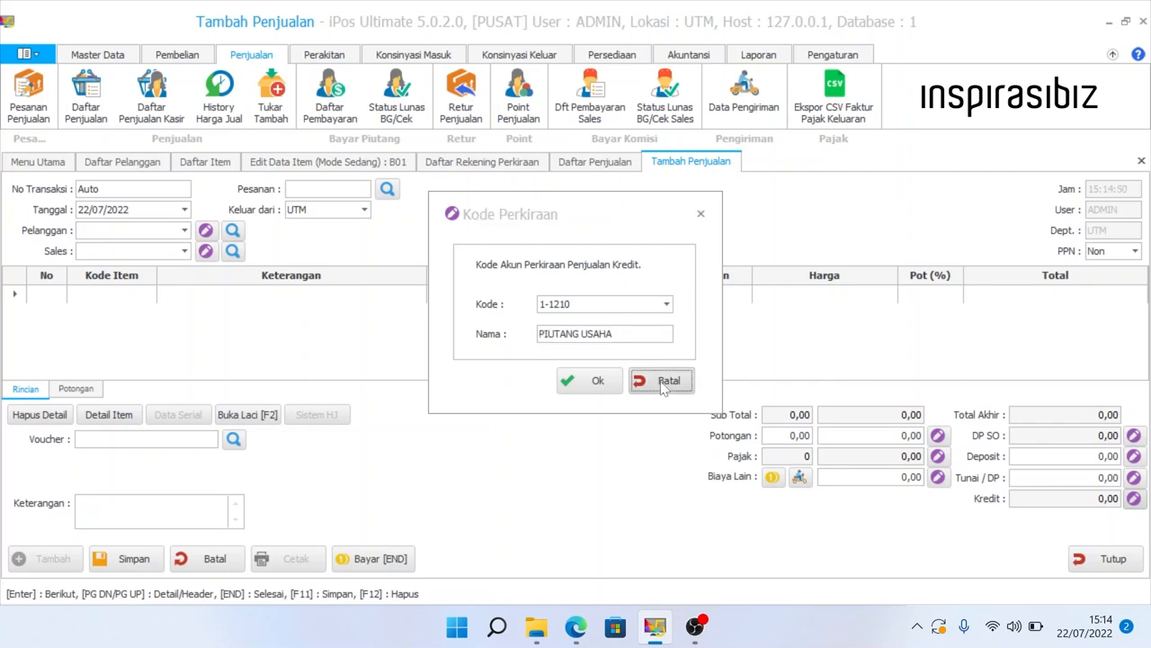
- Select the new customer and confirm the credit account becomes 1-1213 PIUTANG PEL.BUNGA
{"action": "left_click", "coordinate": [184, 231]}
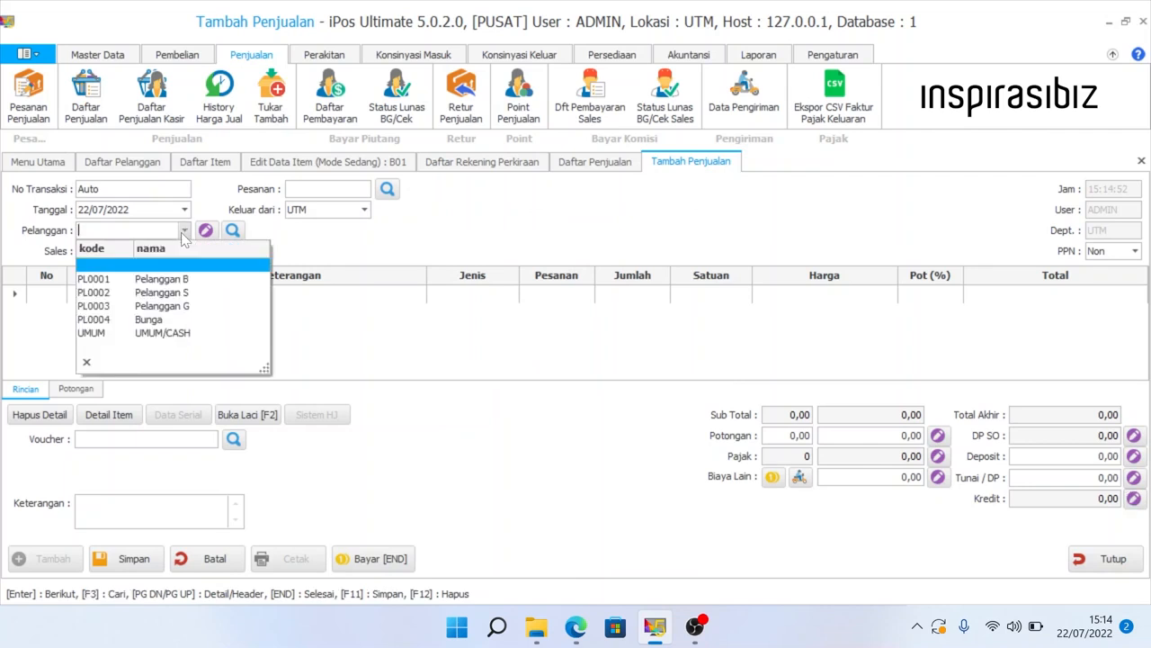
{"action": "left_click", "coordinate": [205, 326]}
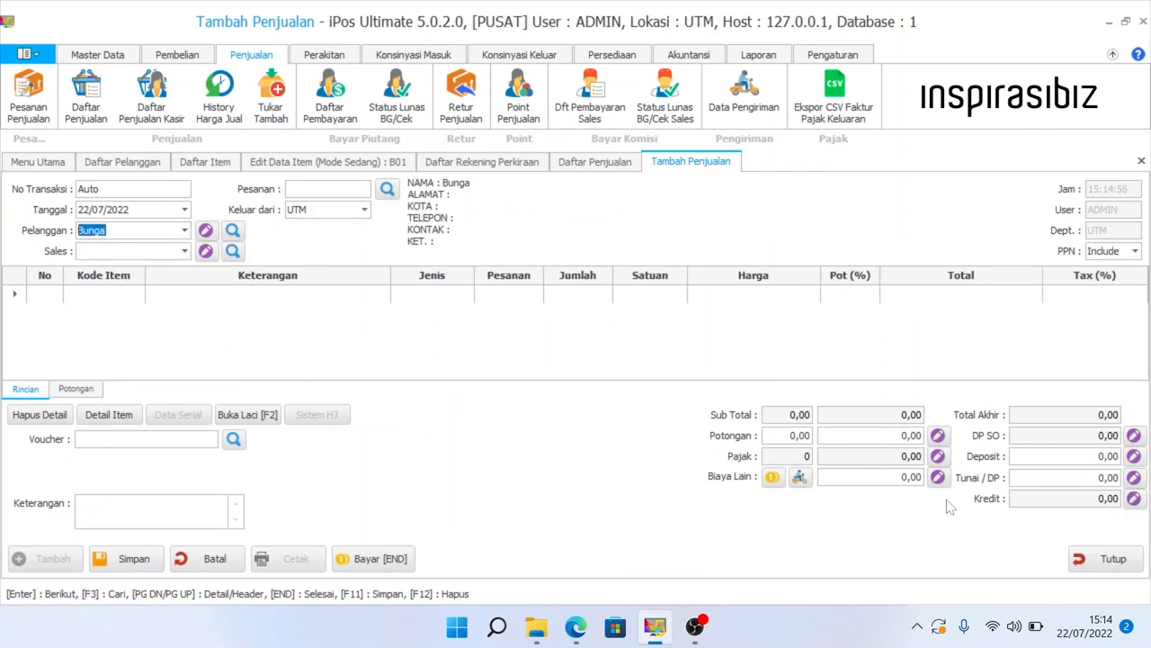
{"action": "left_click", "coordinate": [1135, 501]}
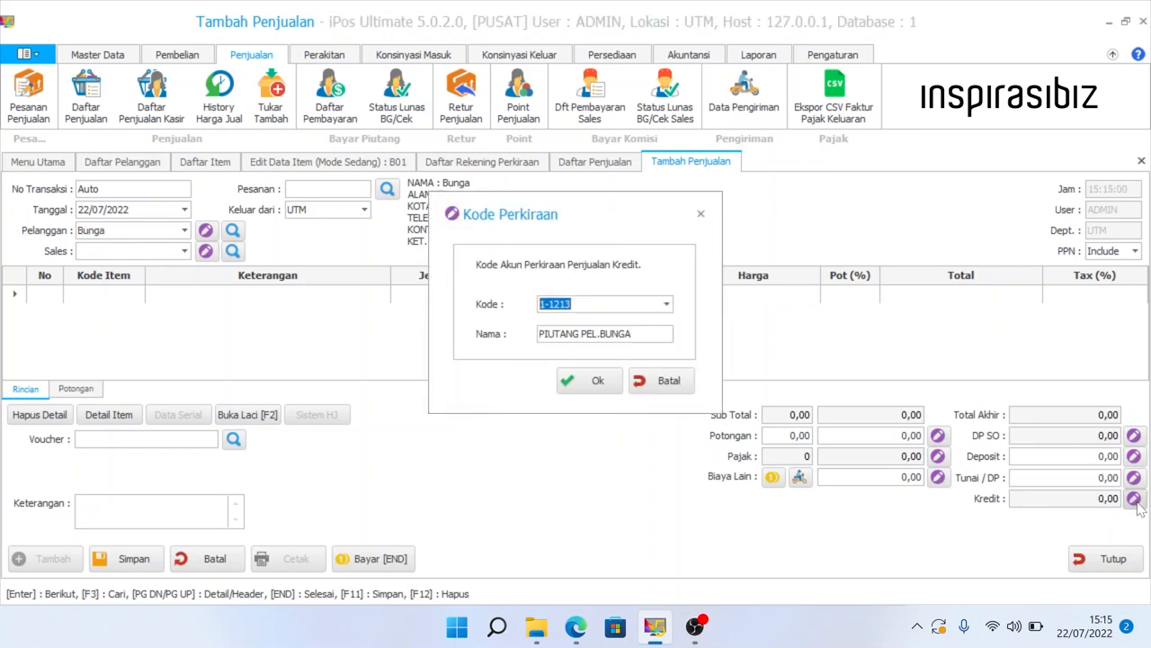
{"action": "left_click_drag", "start_coordinate": [632, 334], "coordinate": [531, 331]}
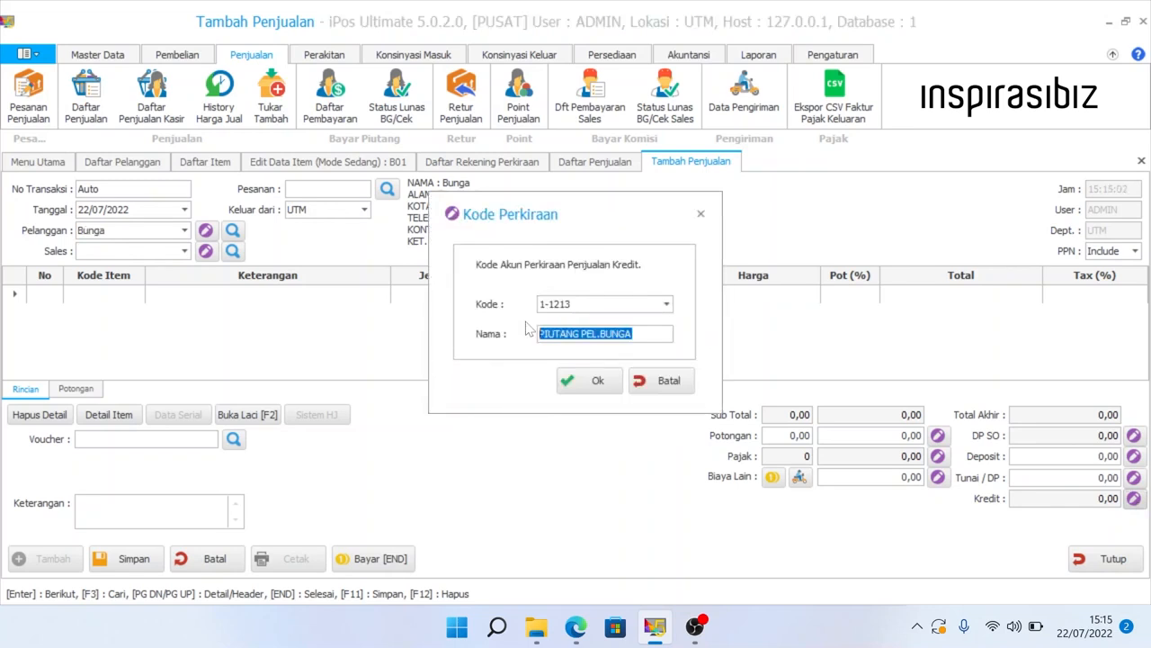